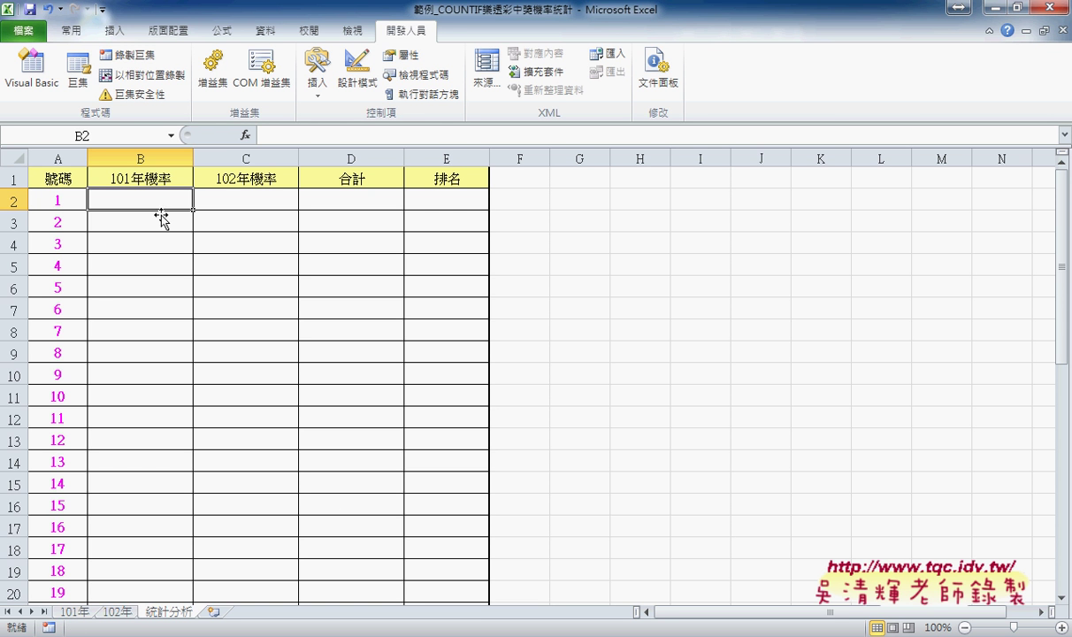
Insert a COUNTIF function into cell B2 of the 統計分析 sheet via Insert Function
left_click(246, 135)
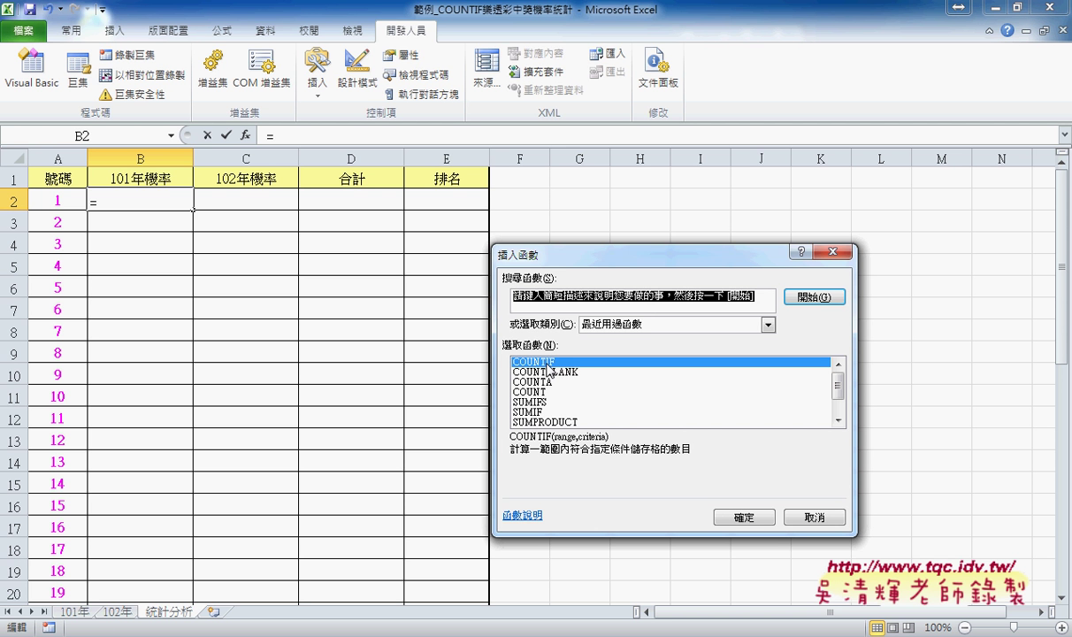
left_click(742, 518)
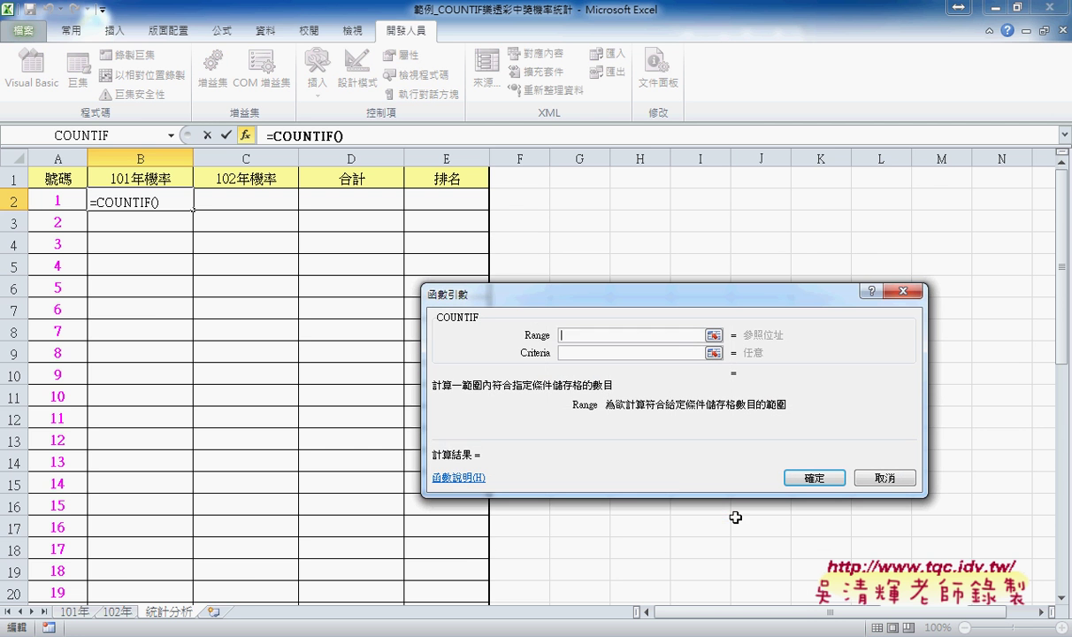
Set the COUNTIF Range argument to '101年'!D2:J100
left_click(73, 611)
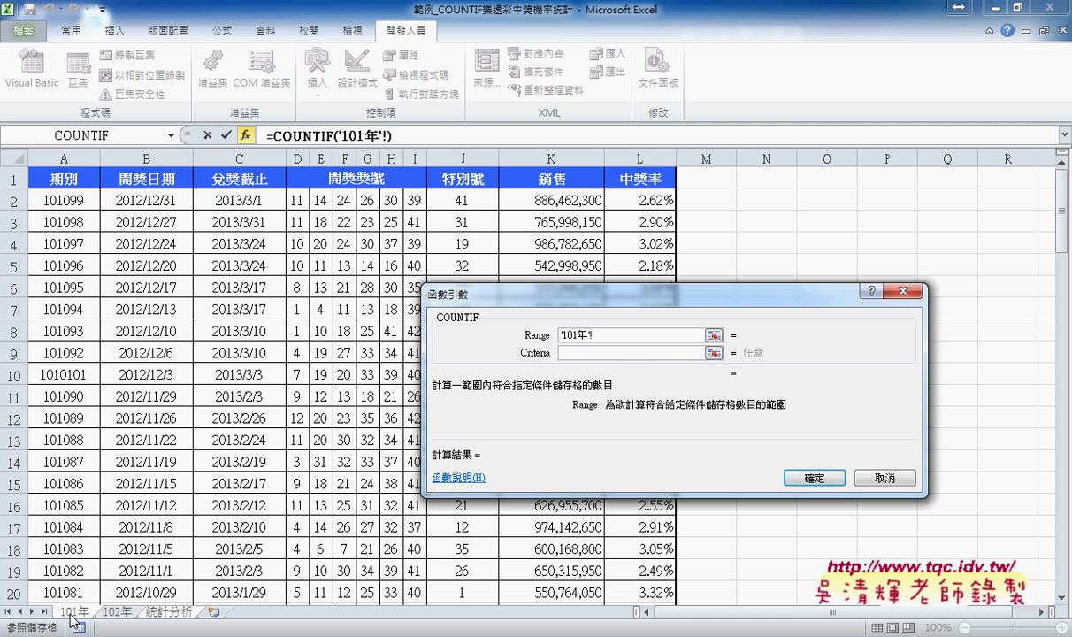
left_click(298, 201)
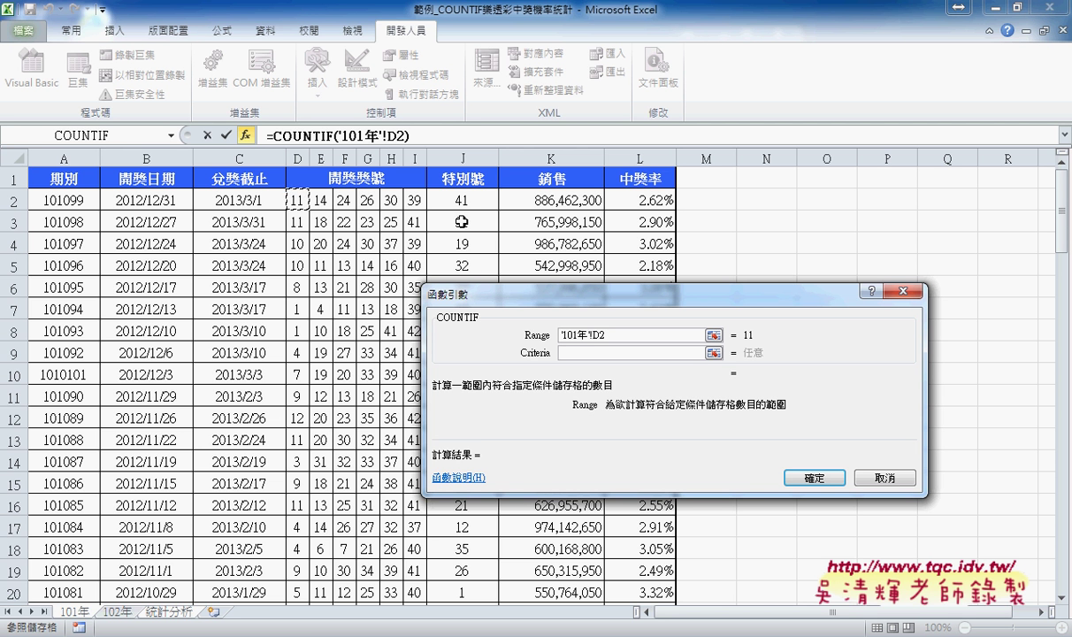
scroll(383, 438, "down", 7)
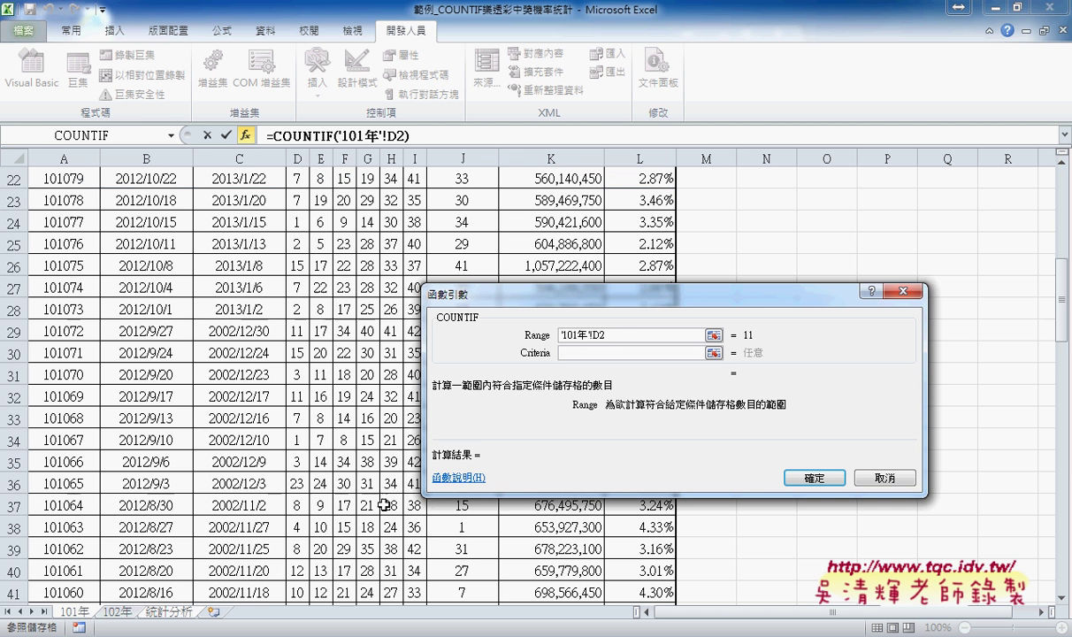
scroll(395, 505, "down", 7)
scroll(398, 505, "down", 6)
scroll(398, 505, "down", 4)
scroll(398, 505, "down", 4)
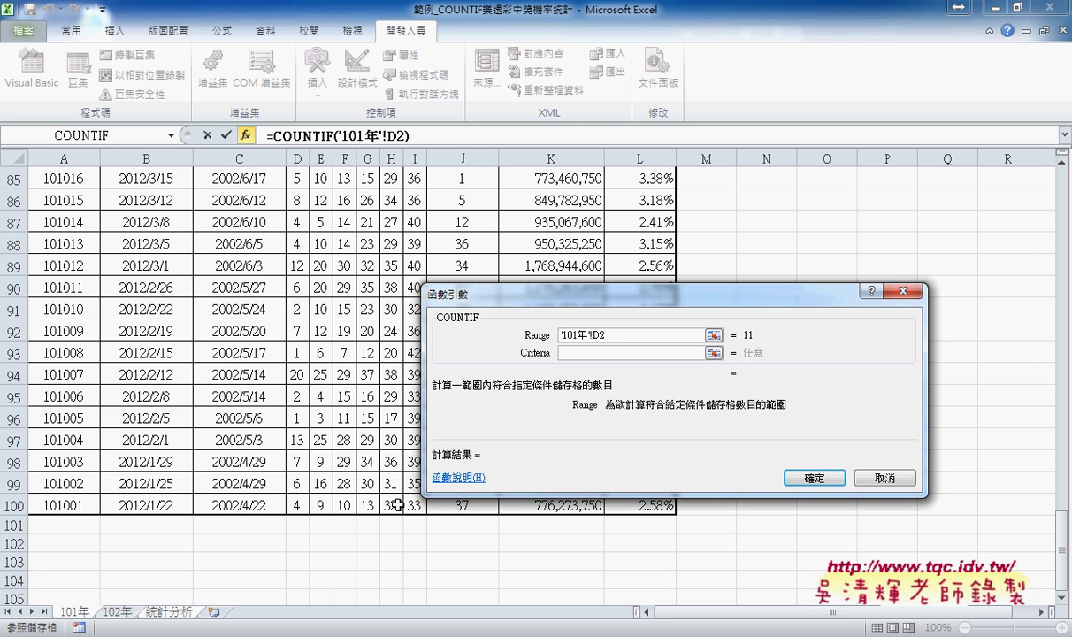
left_click(478, 507, "shift")
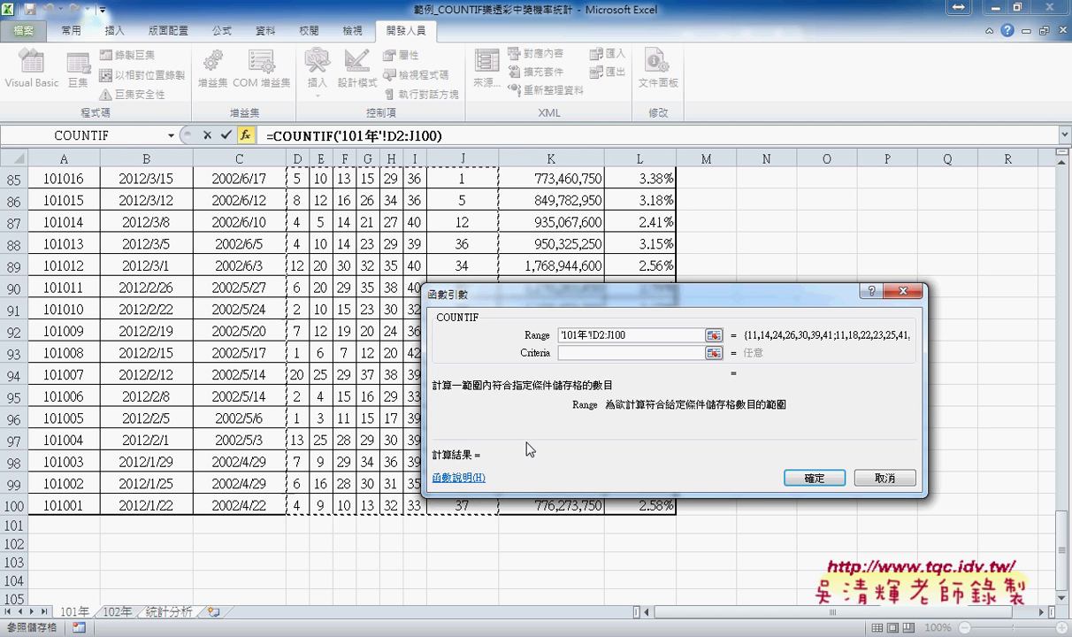
Use A2 as Criteria, make the range absolute $D$2:$J$100, and confirm, giving 17
left_click(582, 353)
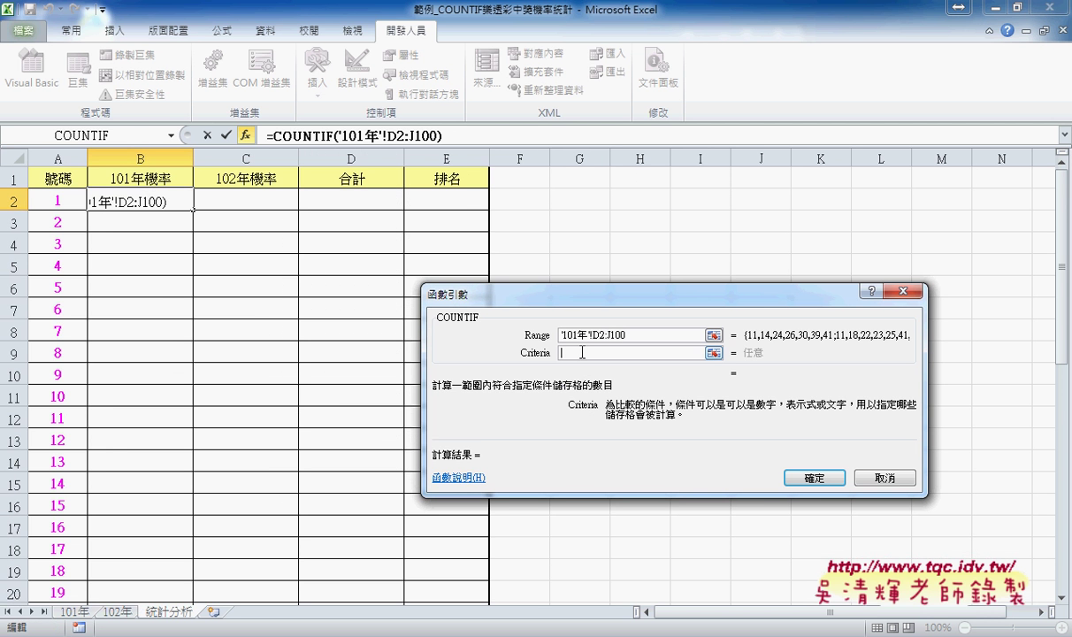
left_click(62, 202)
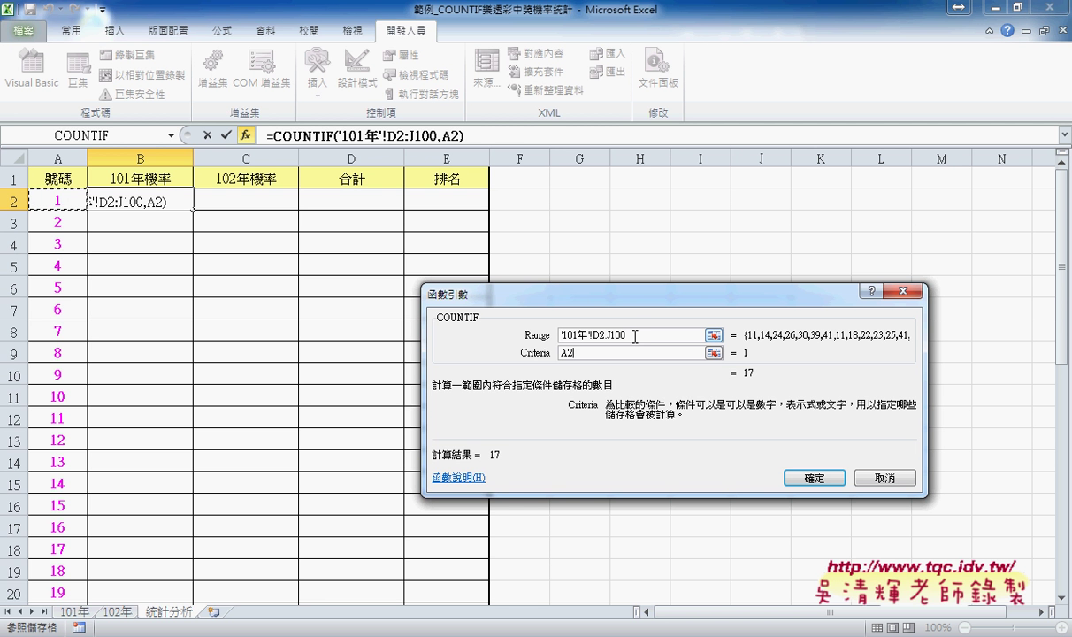
left_click_drag(635, 336, 594, 337)
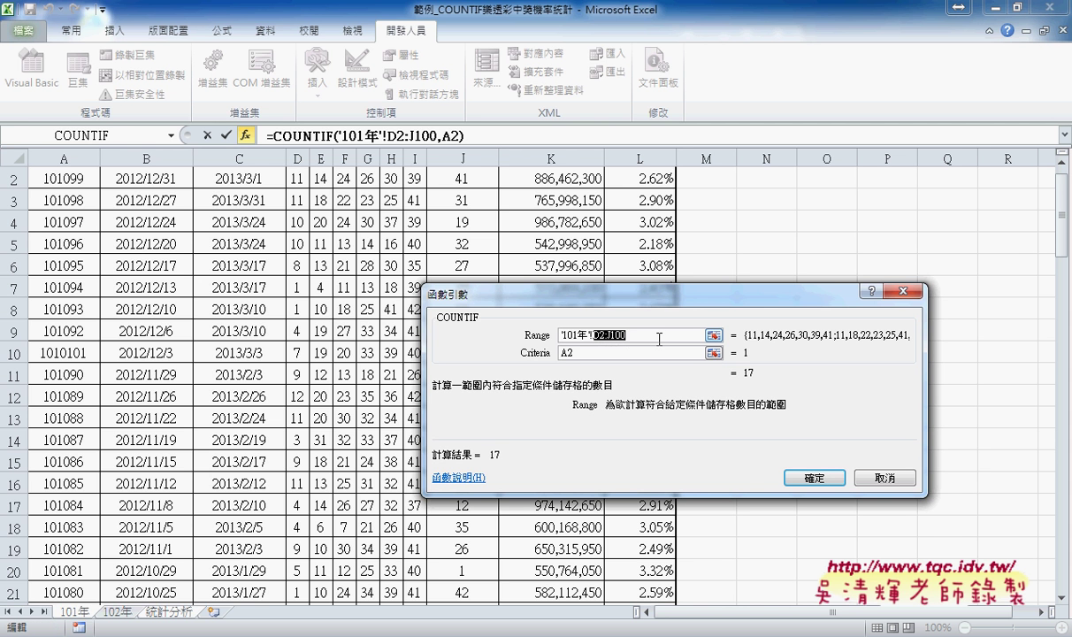
key("F4")
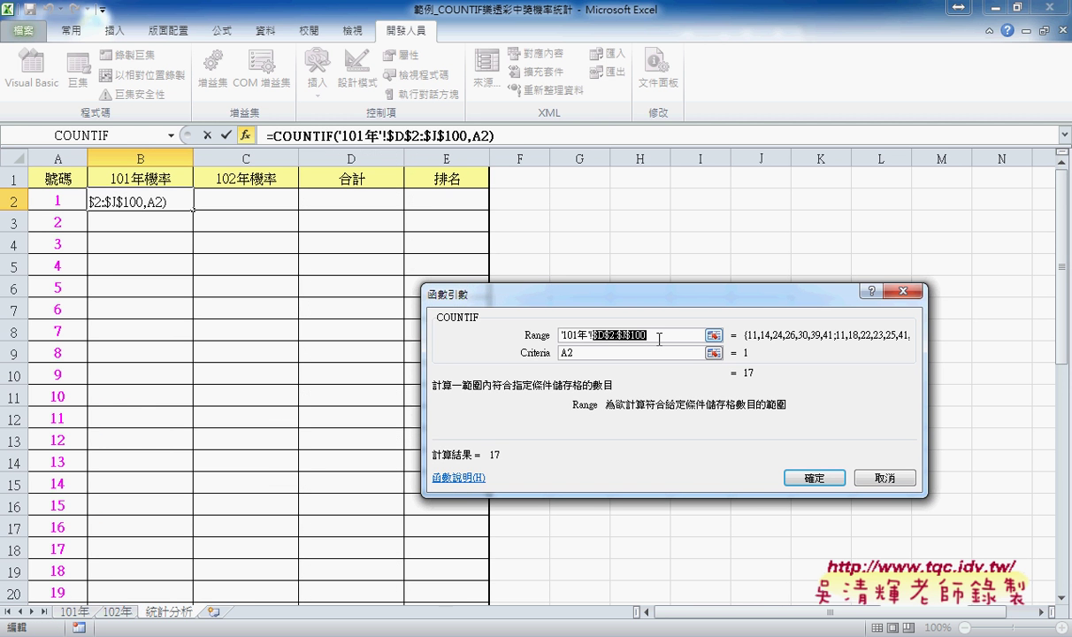
left_click(812, 478)
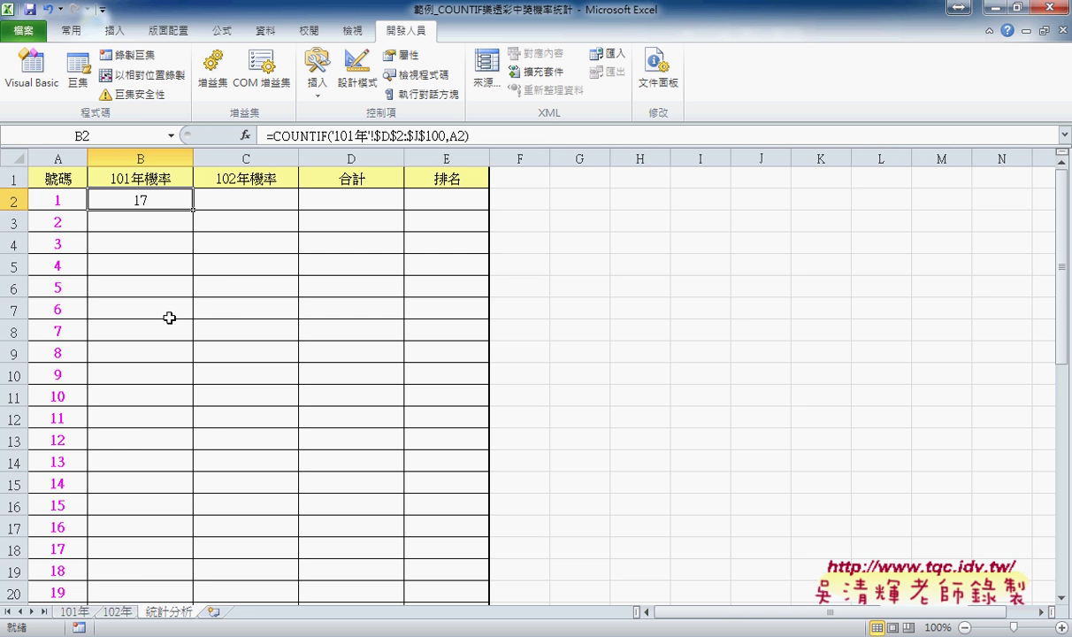
Check B2's result on 統計分析, then return to the 101年 draw data sheet
left_click(74, 611)
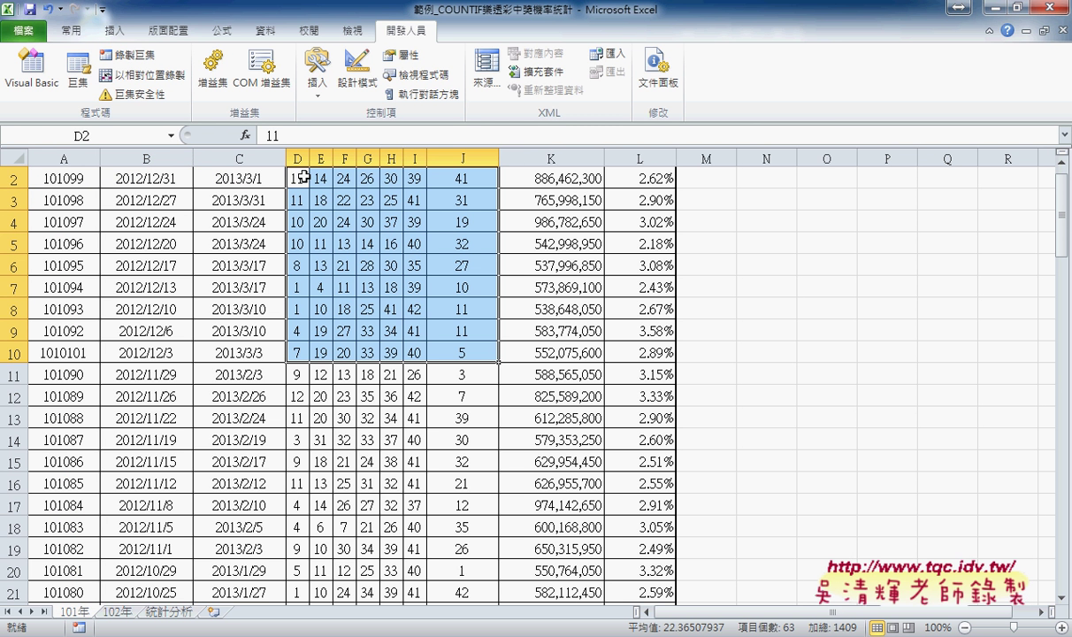
scroll(271, 330, "up", 1)
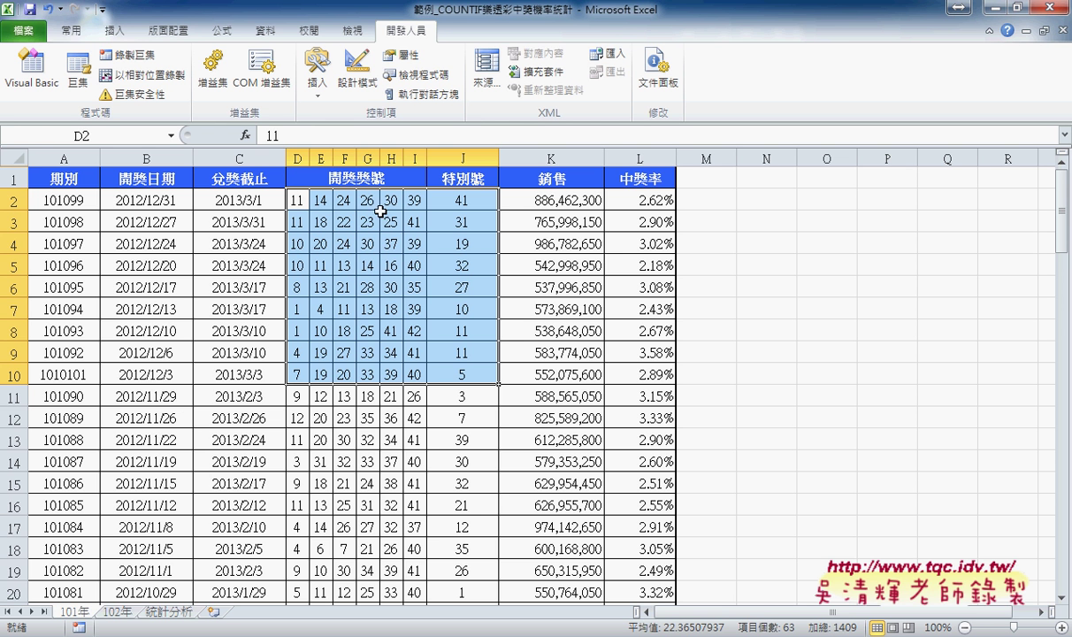
left_click(295, 196)
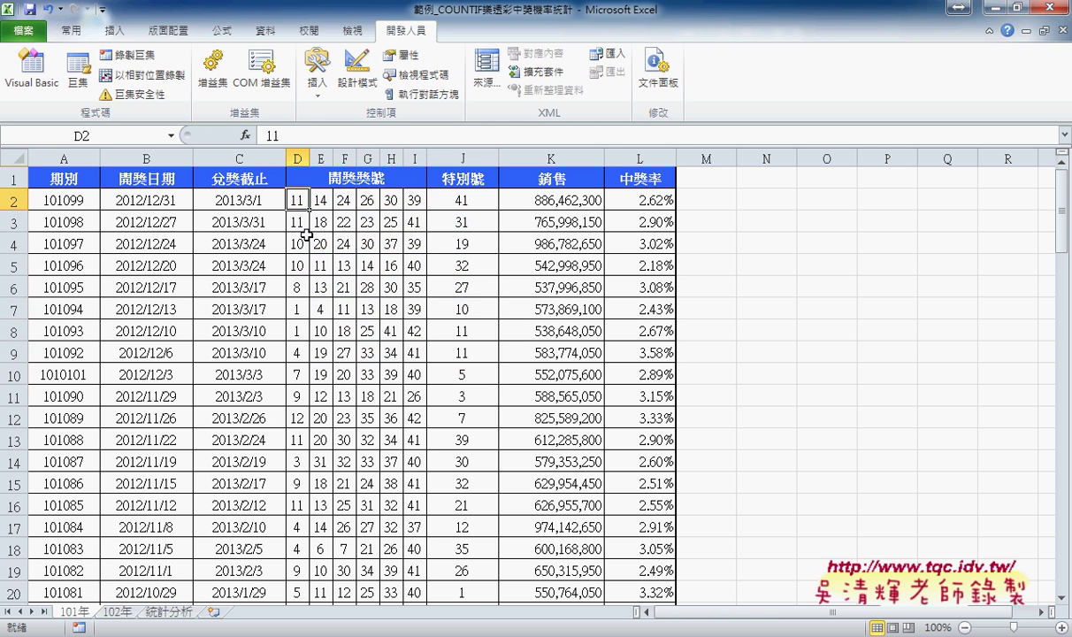
left_click(166, 611)
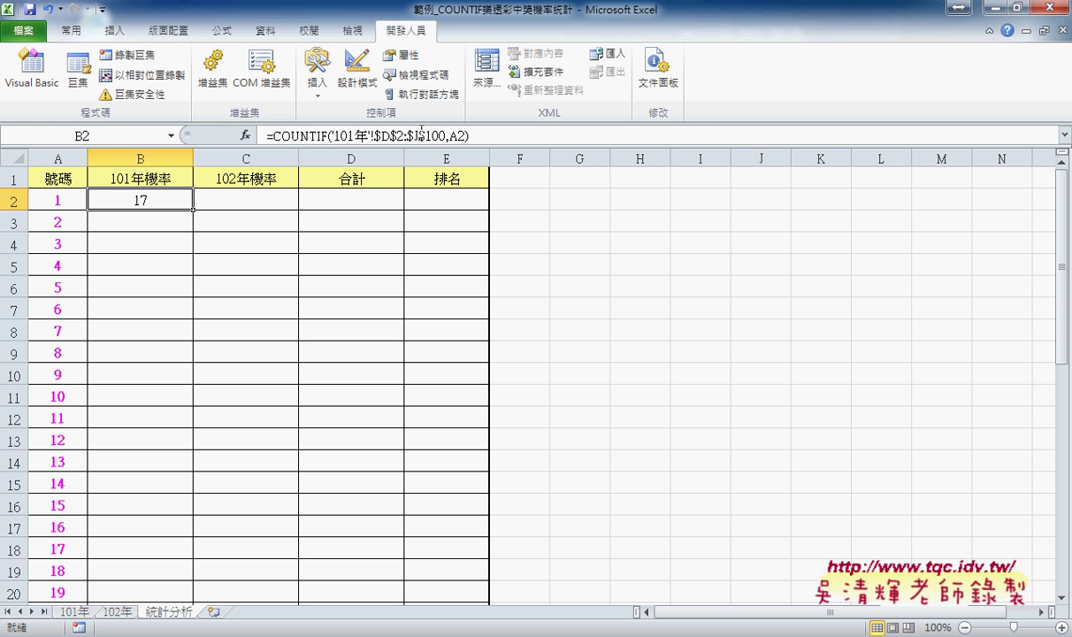
left_click(74, 611)
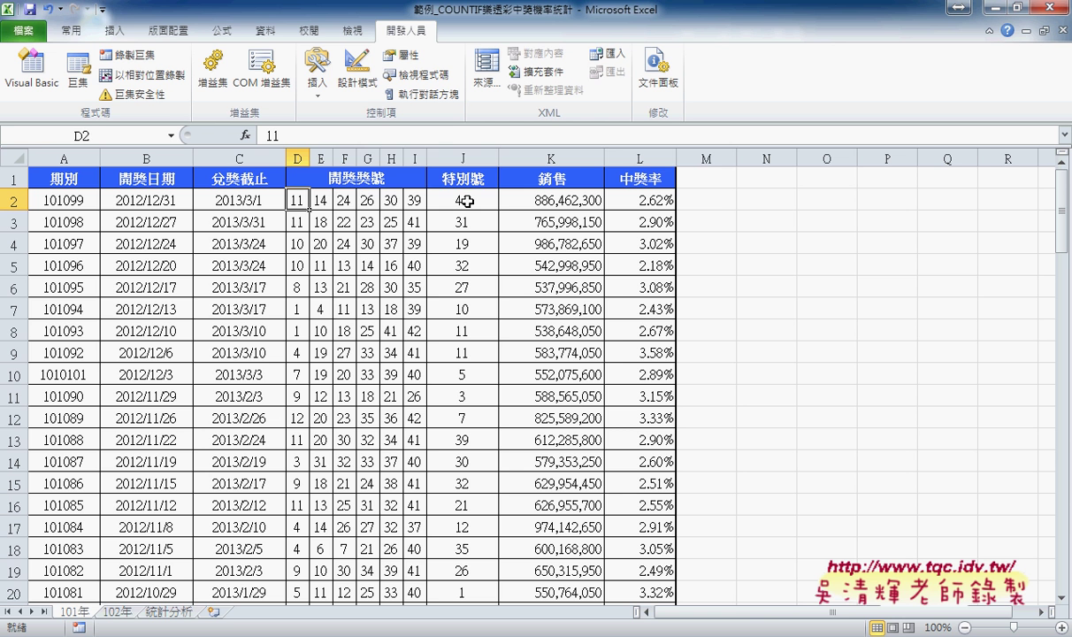
Select the drawn numbers D2:J100 on 101年 and go to the Name Box
left_click(466, 201, "shift")
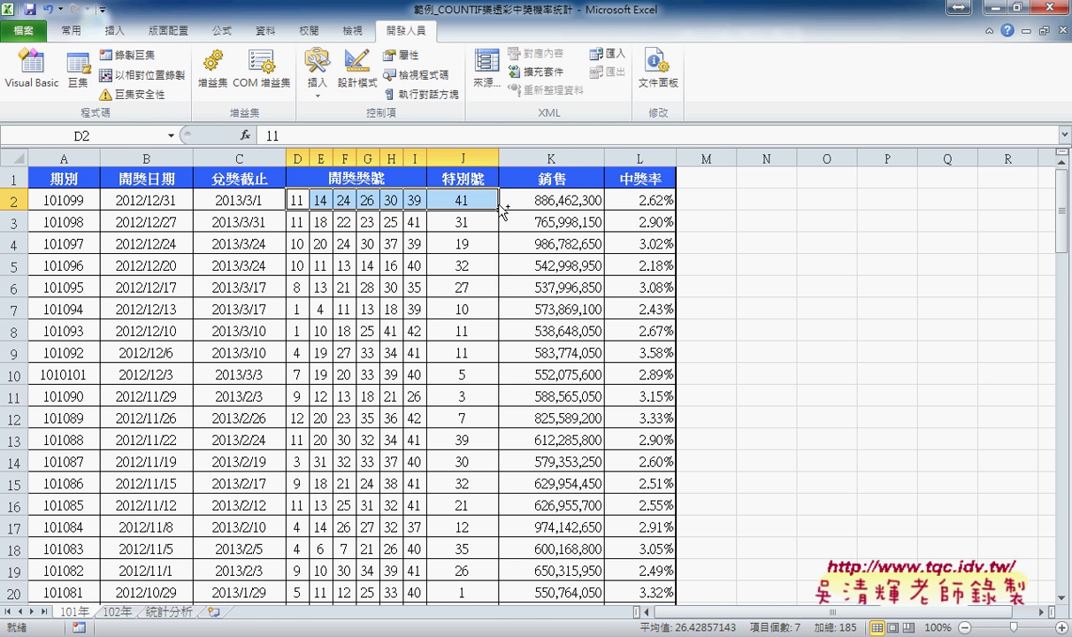
double_click(501, 210, "shift")
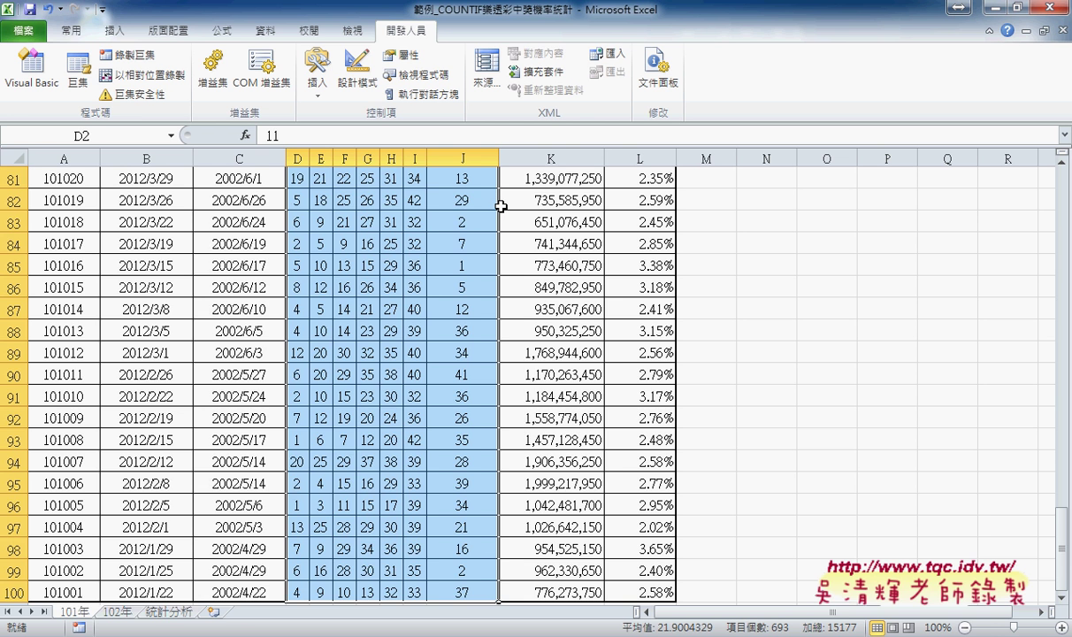
scroll(500, 208, "up", 6)
scroll(499, 209, "up", 9)
scroll(500, 206, "up", 6)
scroll(501, 206, "up", 6)
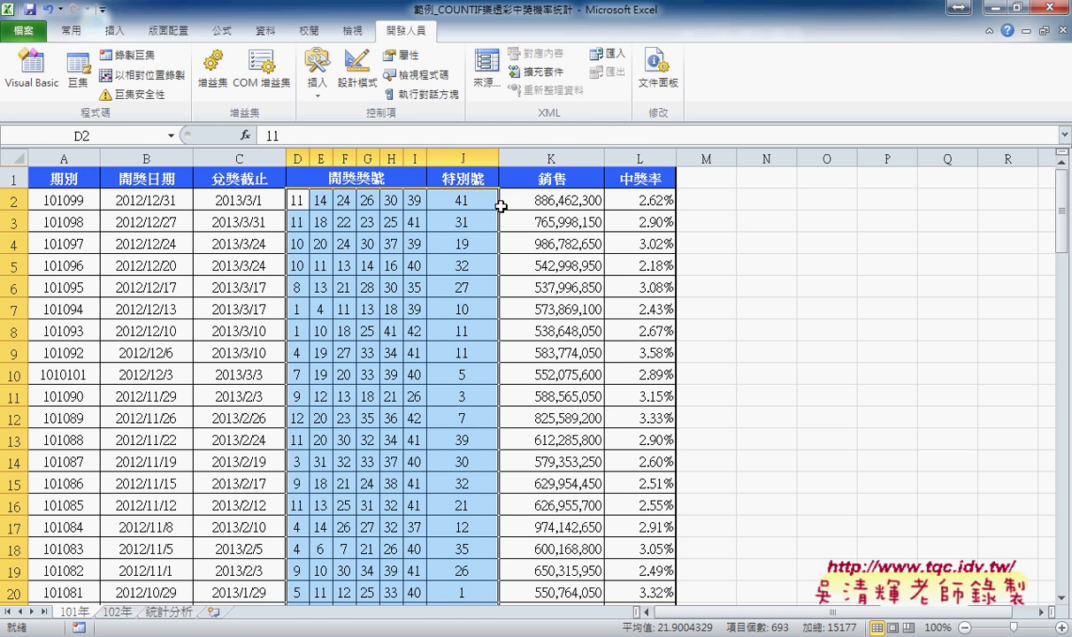
left_click(95, 137)
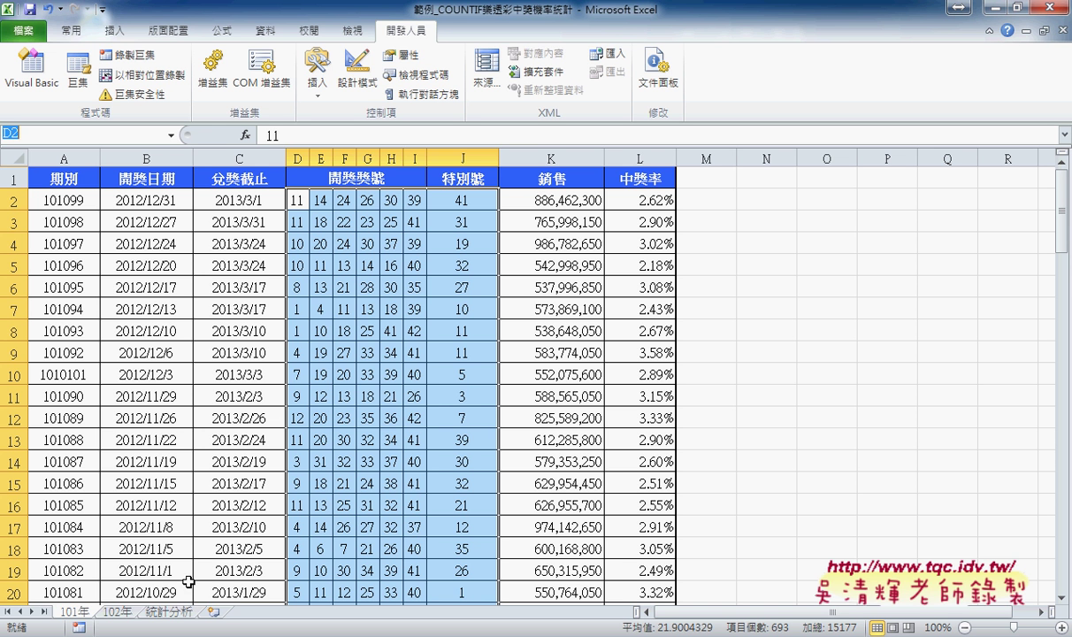
key("Escape")
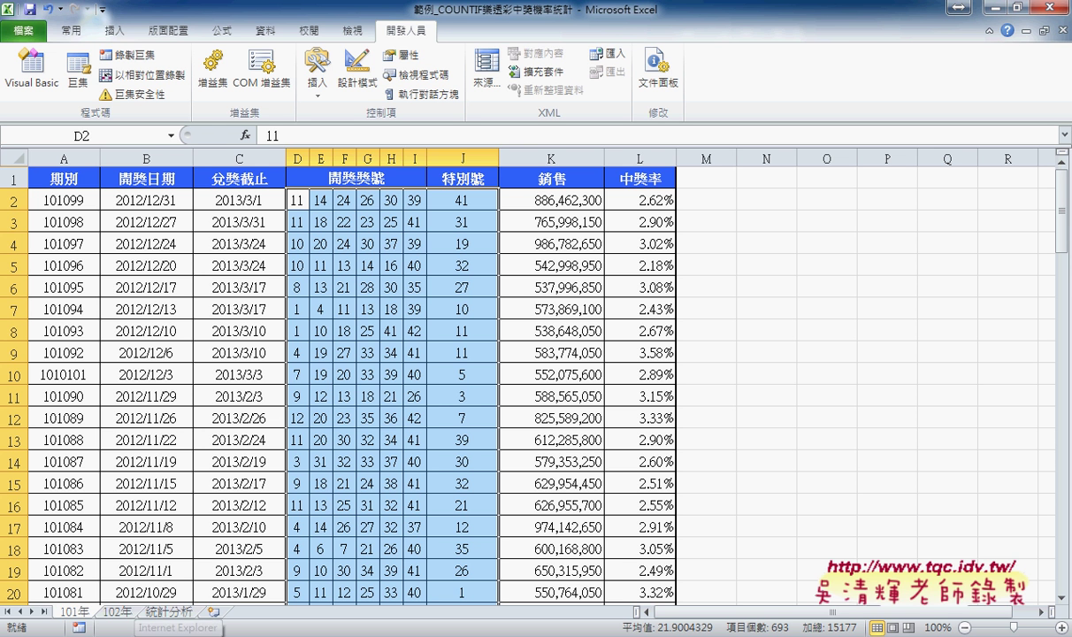
type("開ㄐ獎")
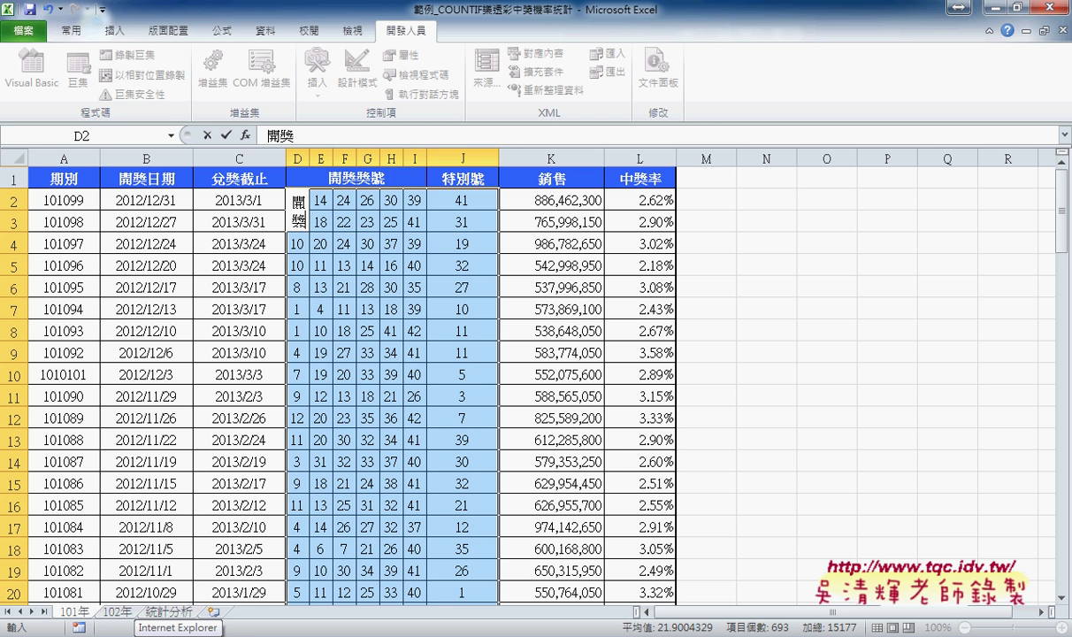
type("10")
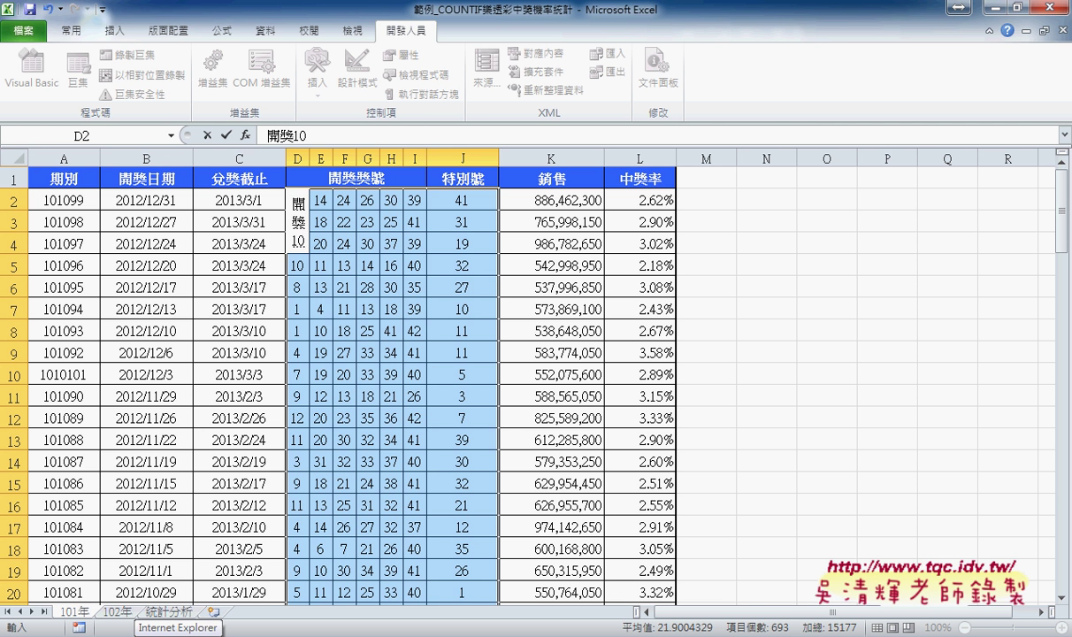
type("1")
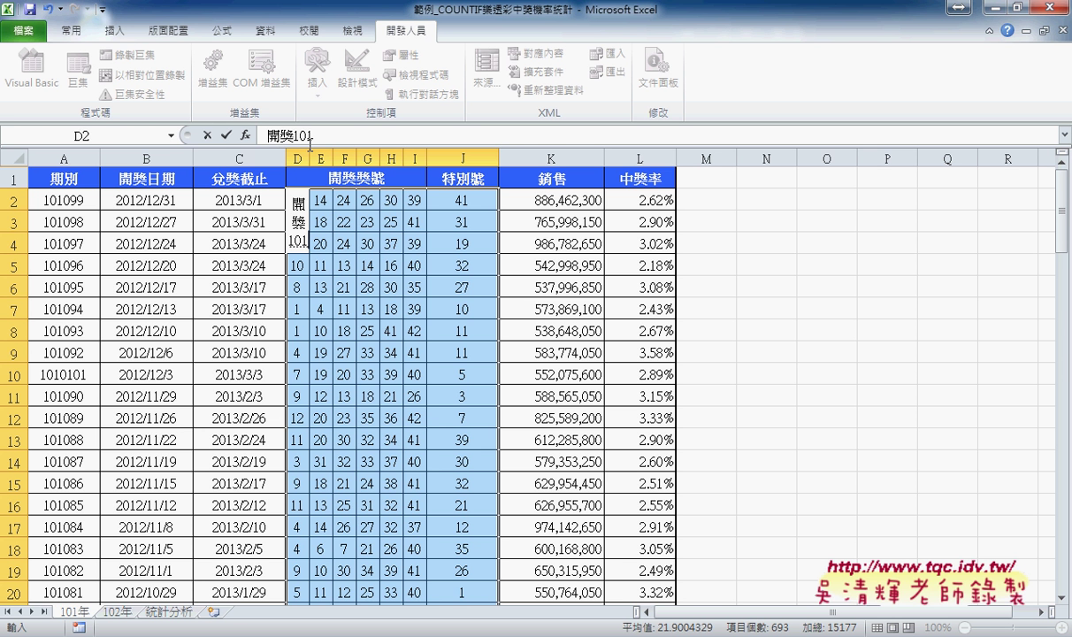
key("BackSpace")
key("BackSpace")
key("BackSpace")
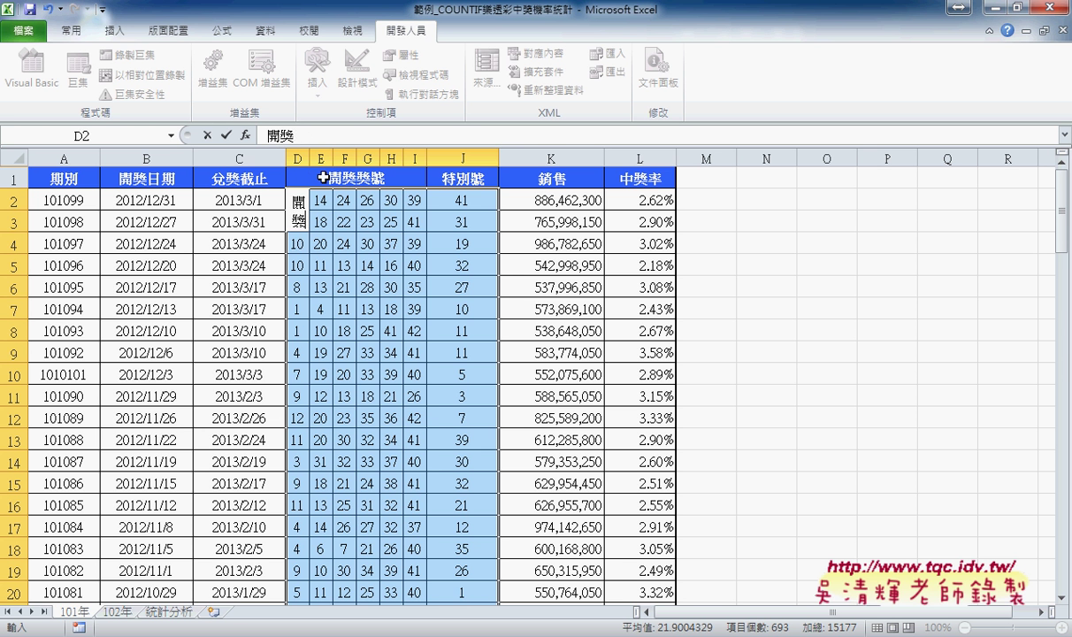
key("BackSpace")
key("BackSpace")
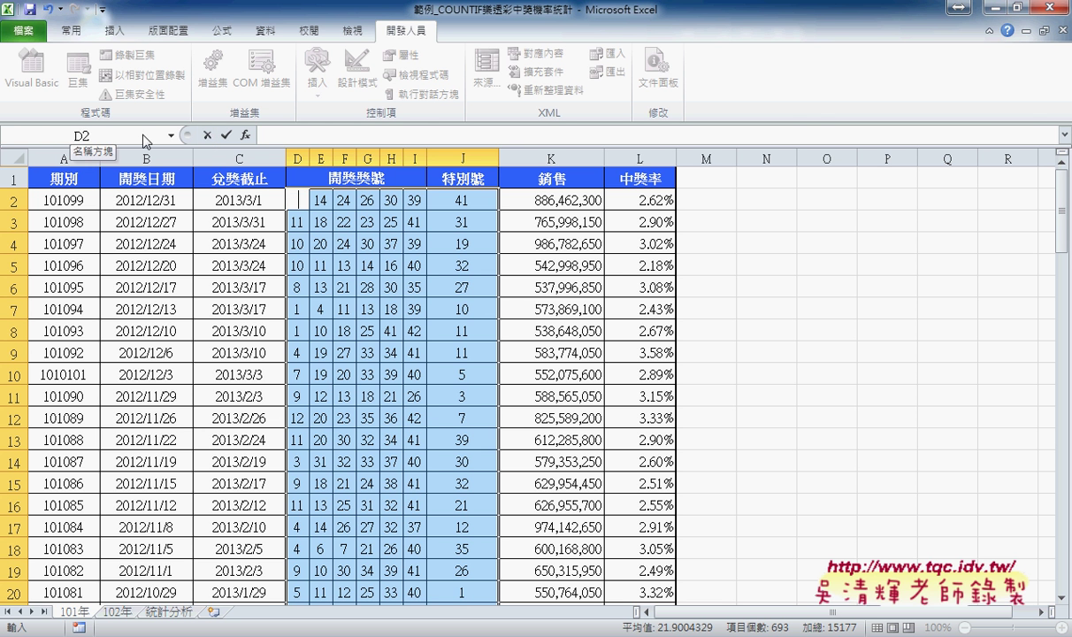
Name the selected 101年 range D2:J100 開獎101
left_click(205, 134)
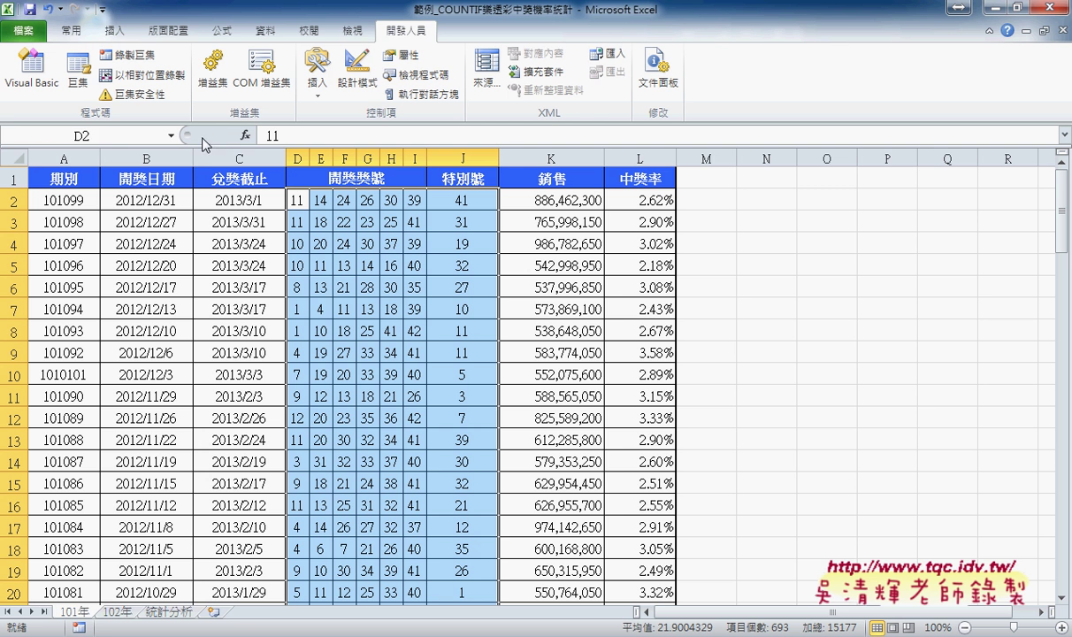
left_click(95, 134)
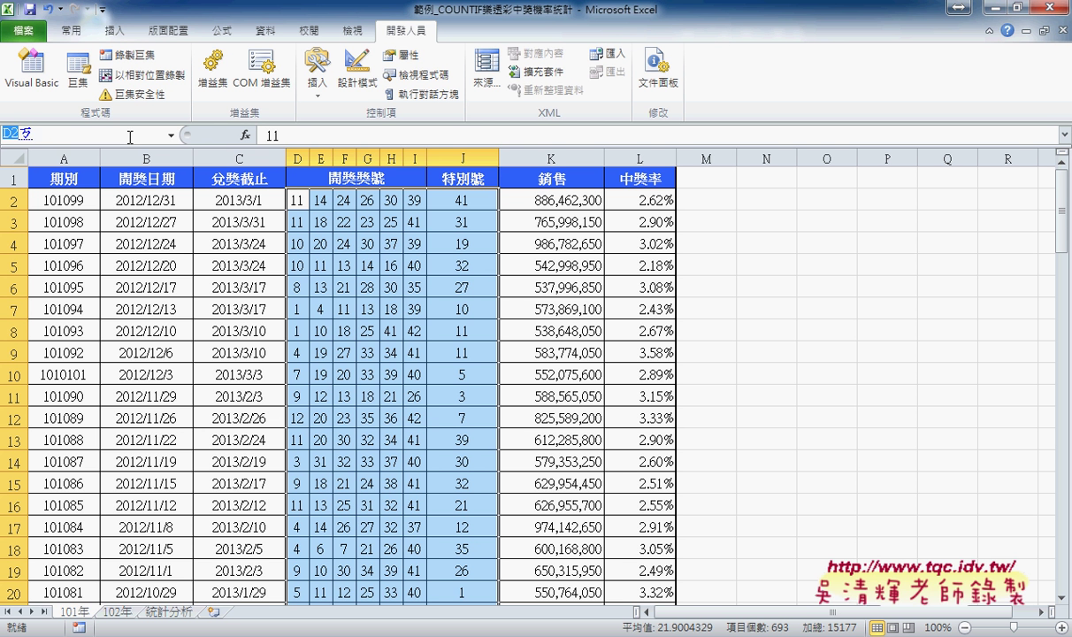
type("開")
type("獎")
key("Return")
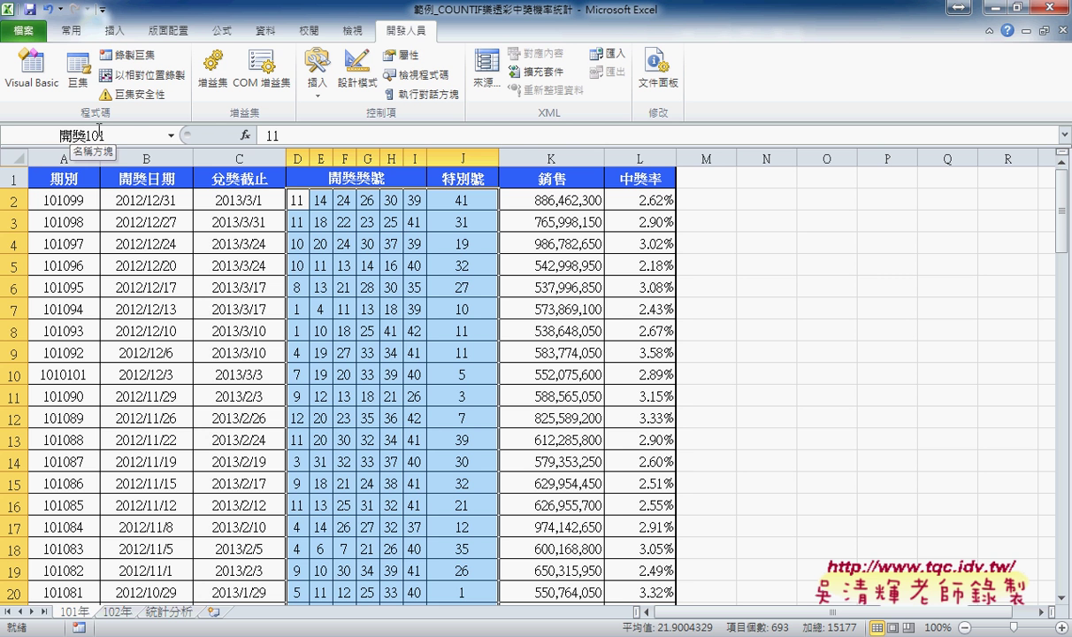
On the 102年 sheet, select D2:J105 and name it 開獎102
left_click(119, 613)
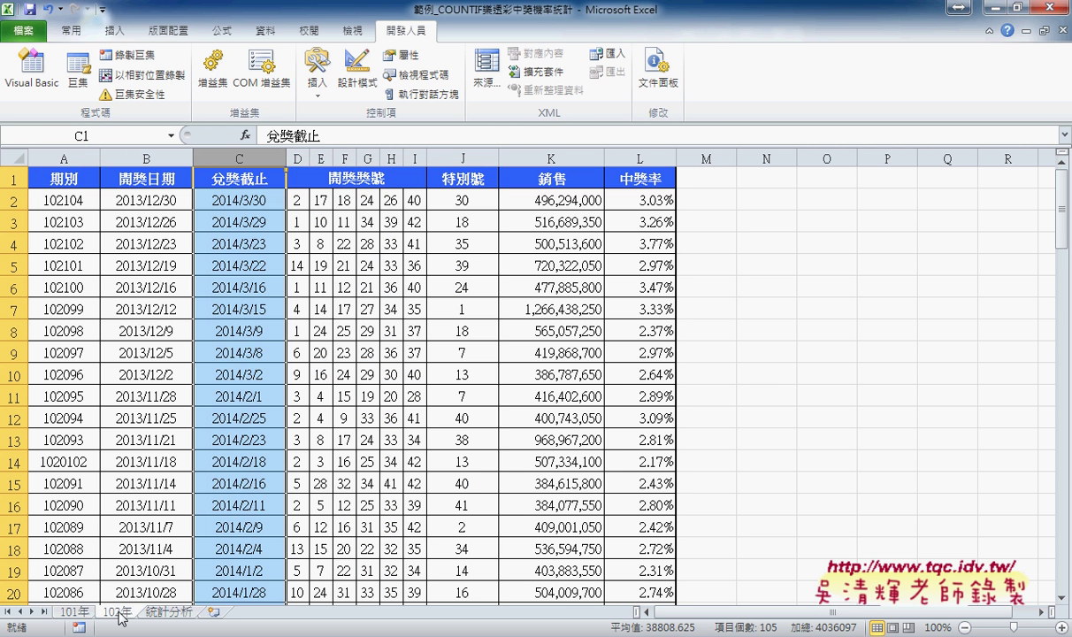
left_click(296, 200)
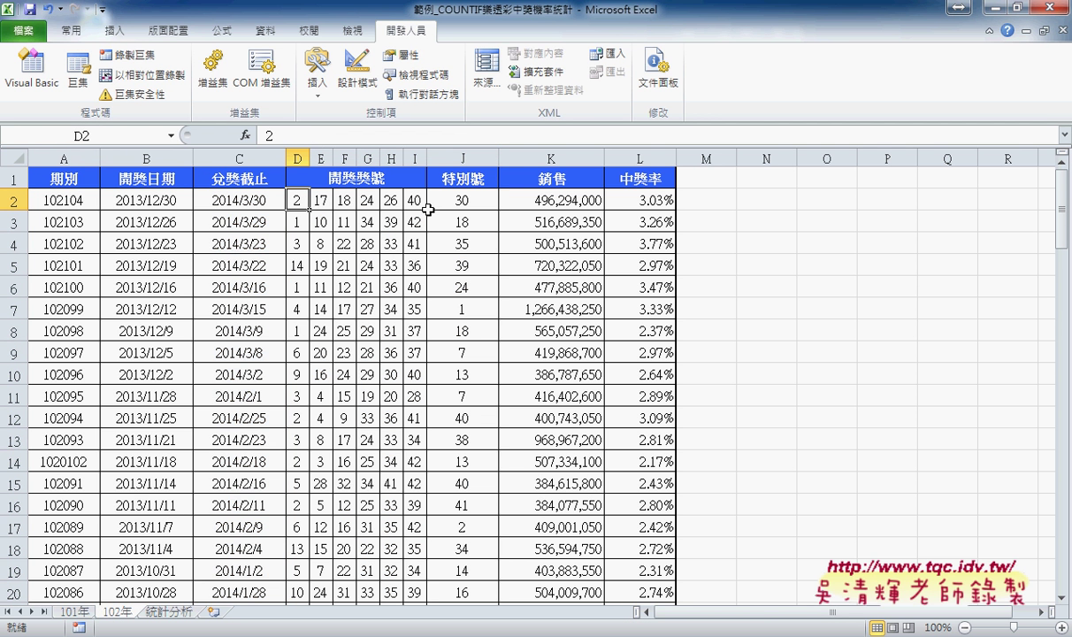
left_click(462, 200, "shift")
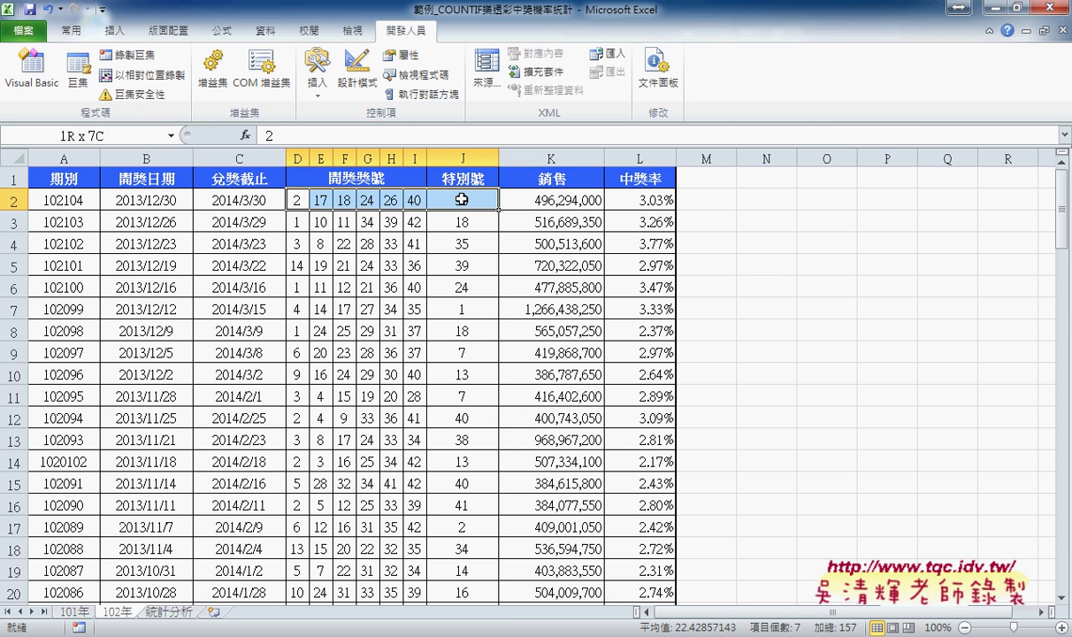
key("ctrl+shift+Down")
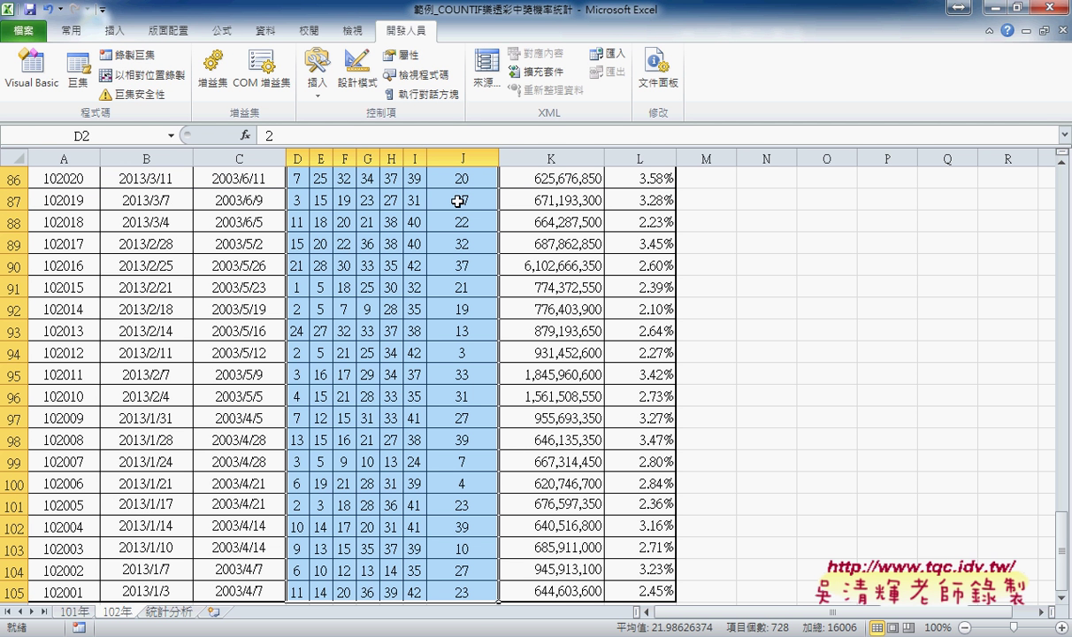
left_click(121, 138)
type("開獎10")
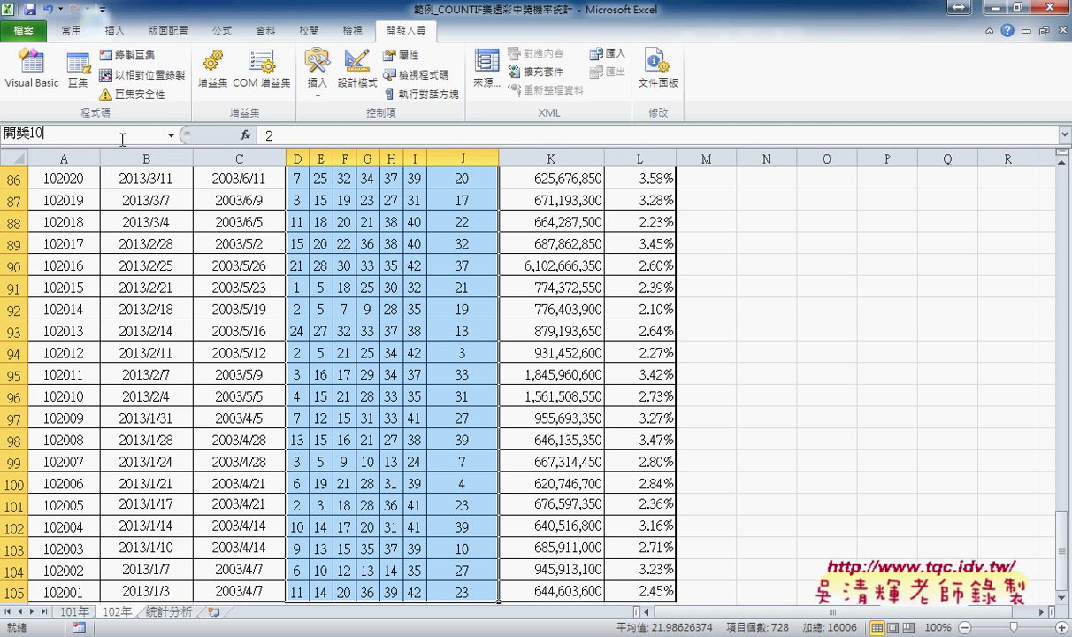
key("Return")
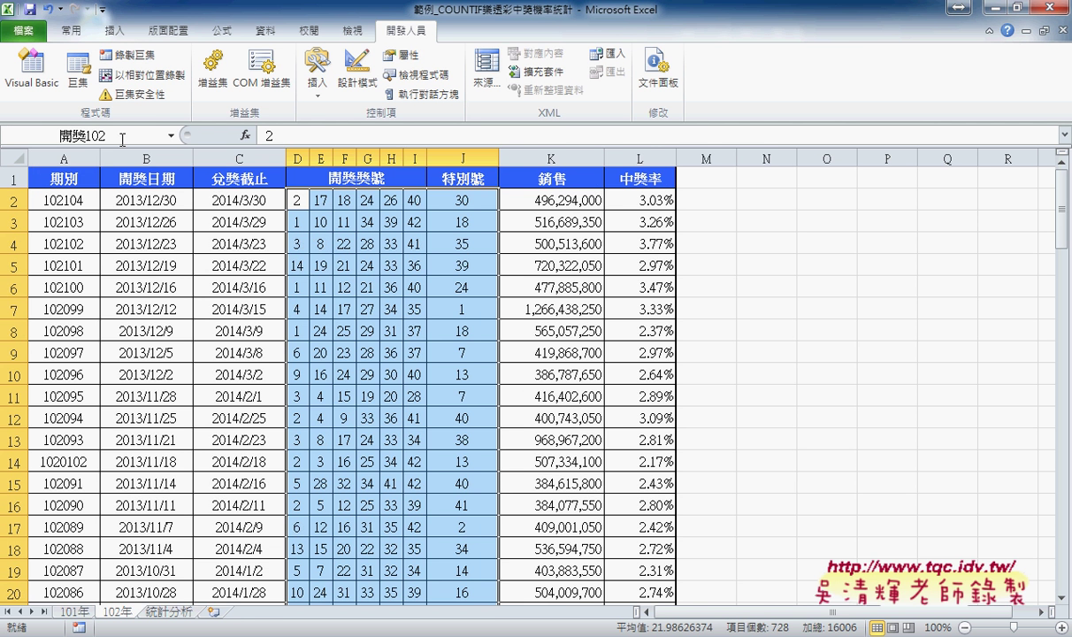
Clear B2's old formula on 統計分析 and insert a new COUNTIF
left_click(168, 611)
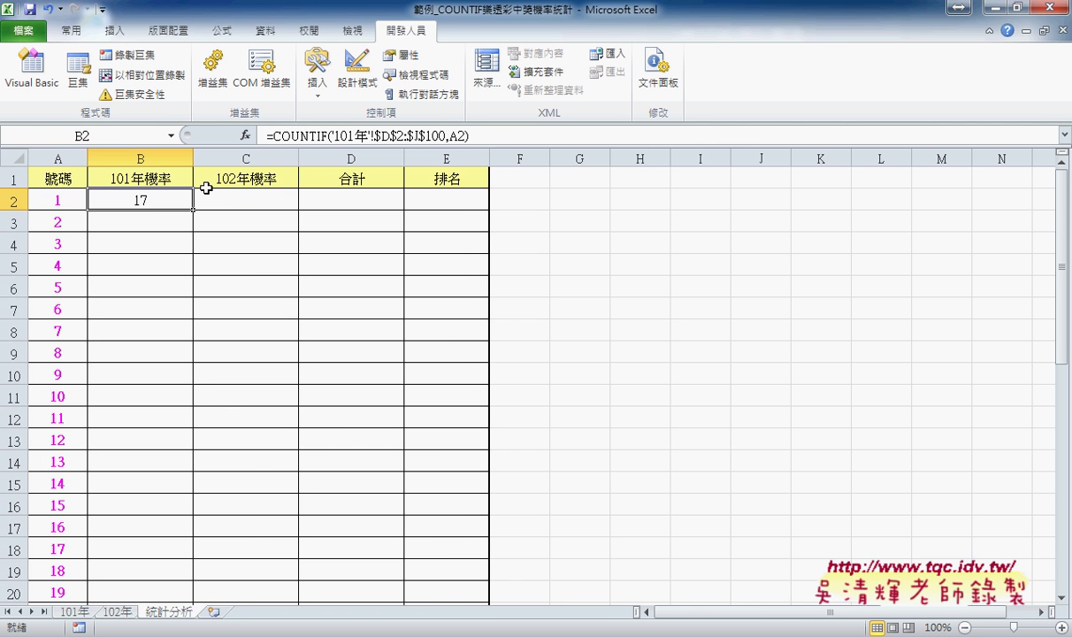
left_click_drag(476, 136, 263, 135)
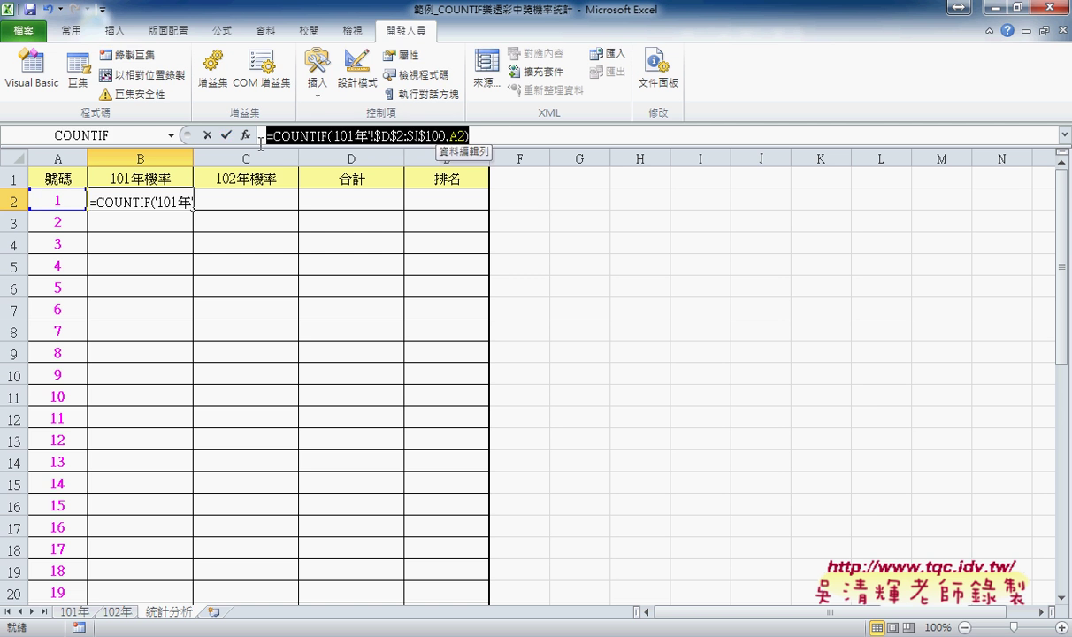
key("BackSpace")
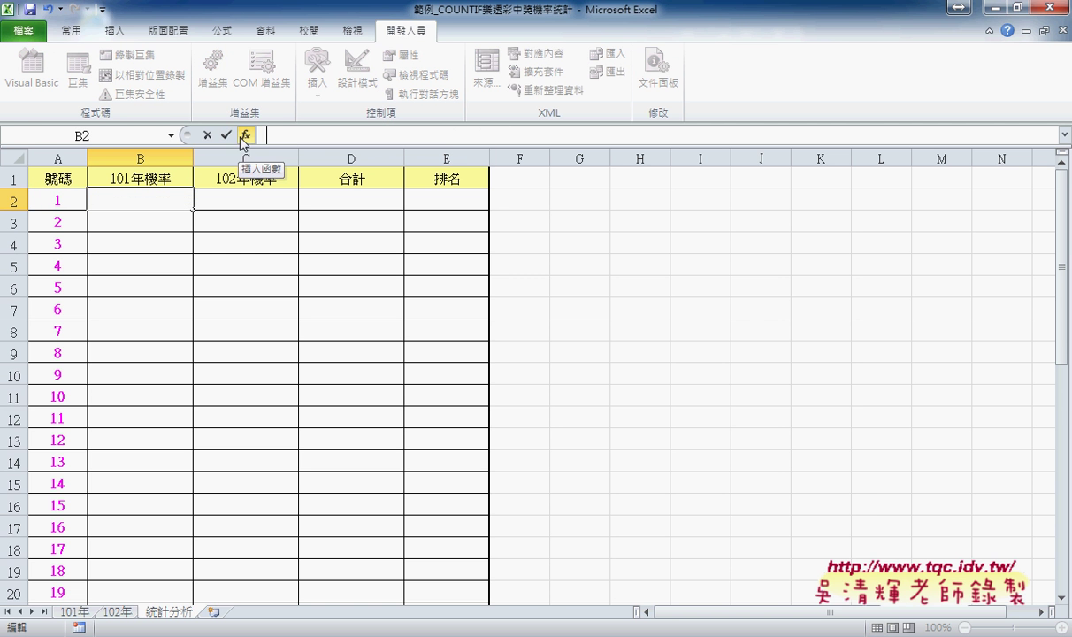
left_click(245, 135)
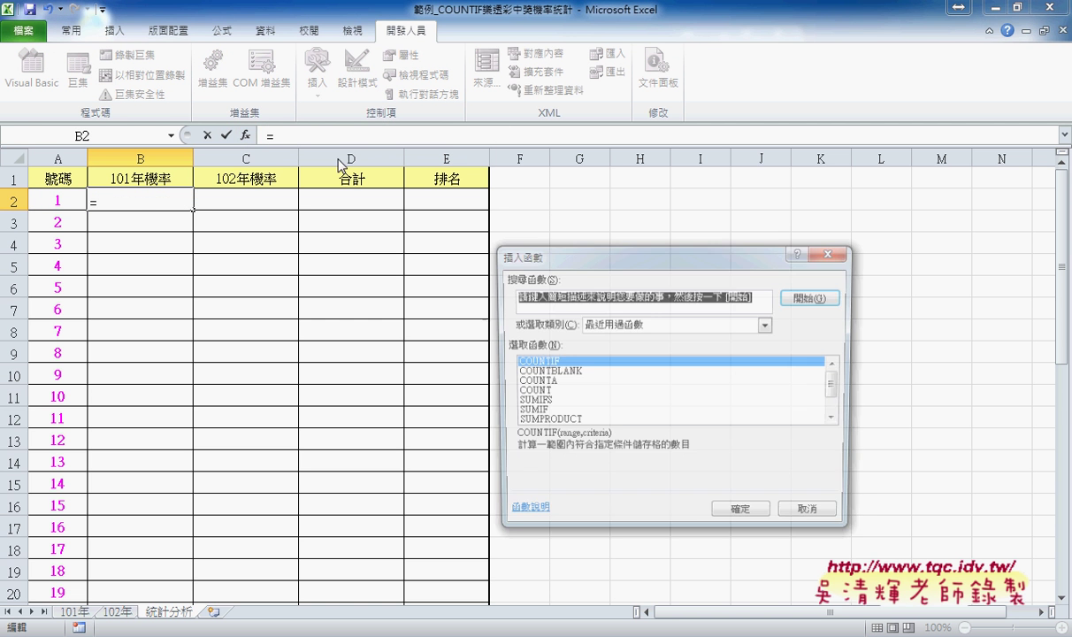
double_click(540, 362)
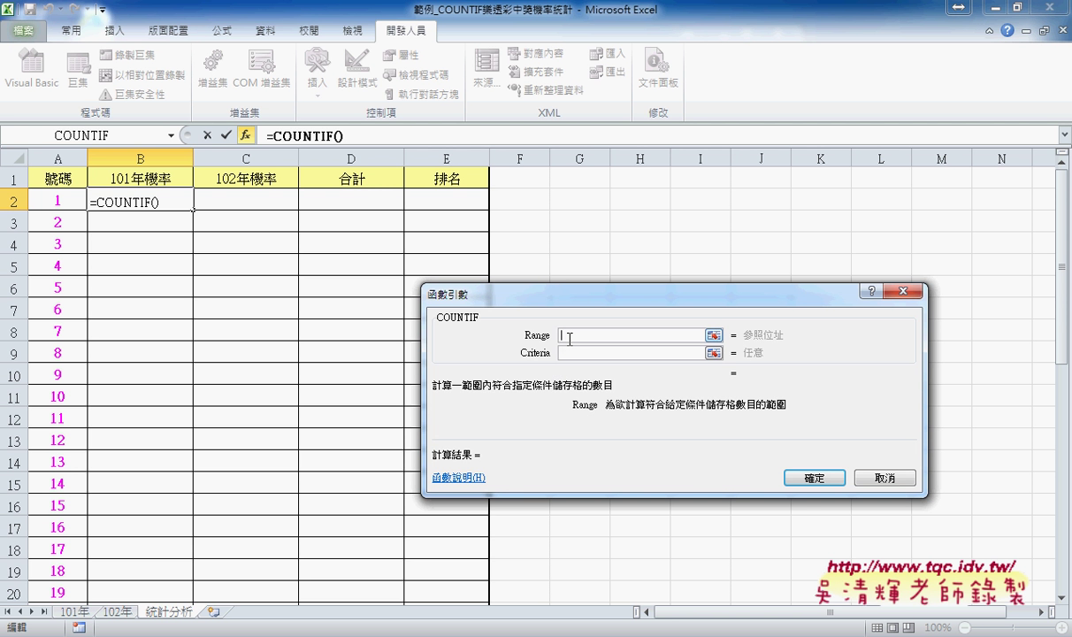
Set the COUNTIF Range to the named range 開獎101 and Criteria to A2, giving 17
key("F3")
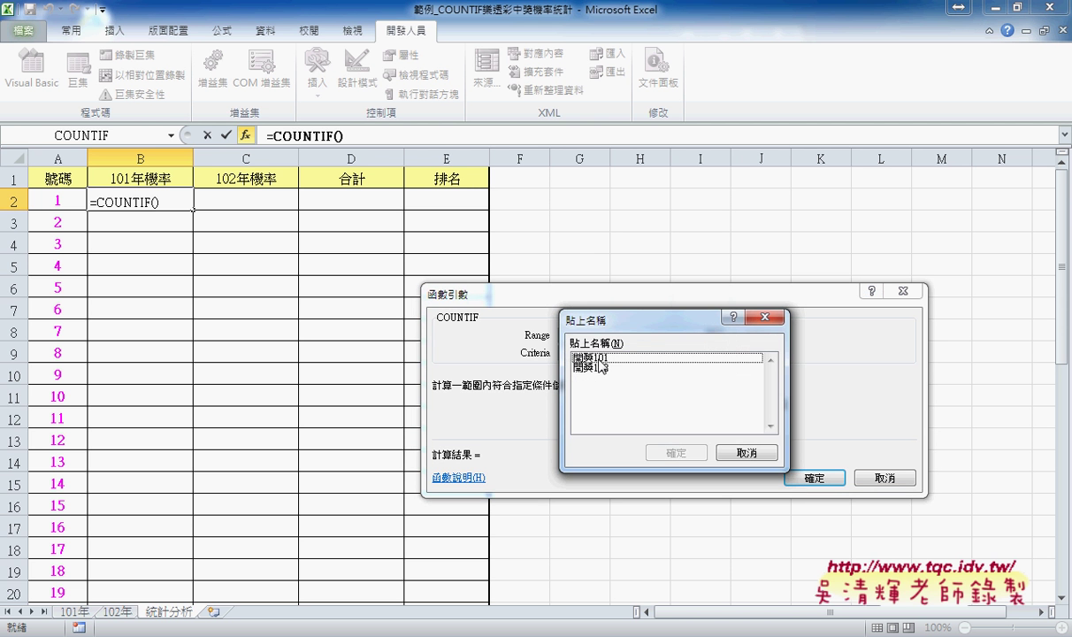
double_click(600, 359)
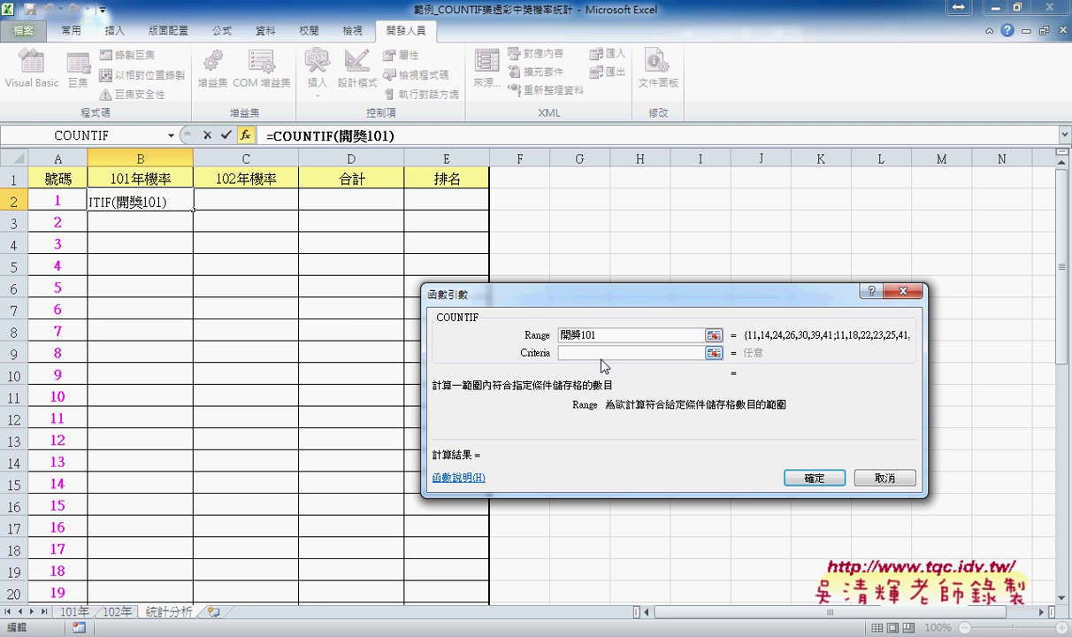
left_click(590, 352)
left_click(63, 200)
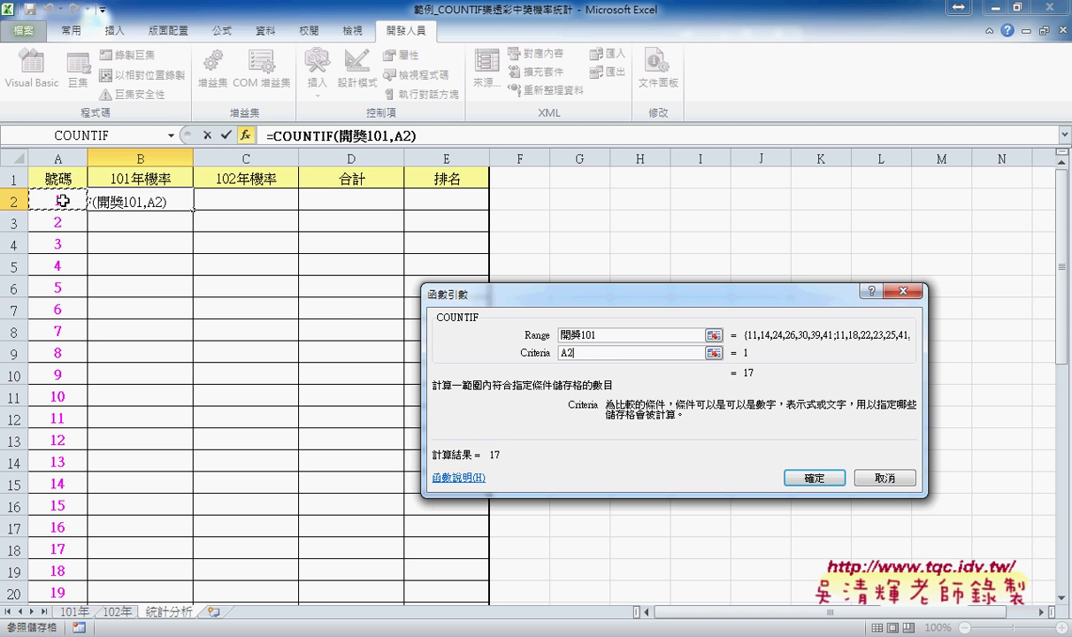
left_click(606, 335)
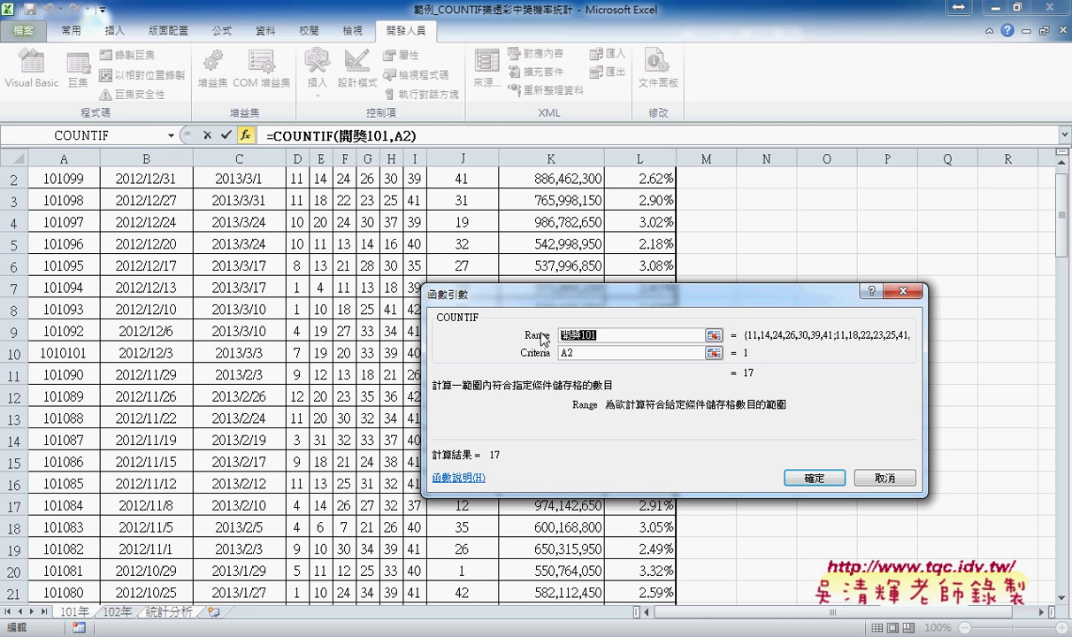
left_click(584, 352)
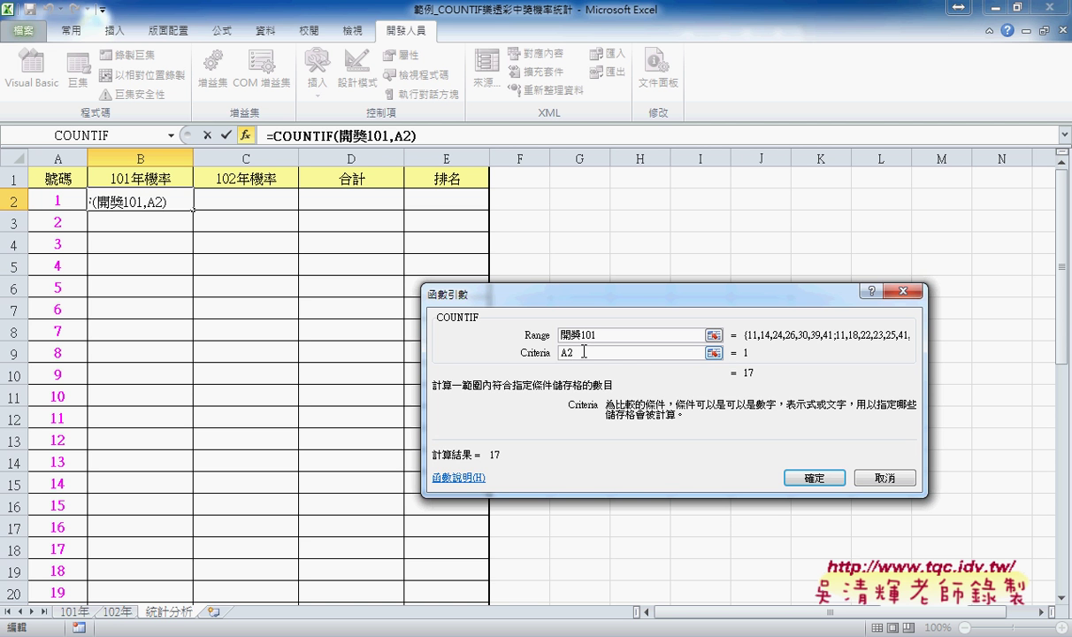
left_click(803, 479)
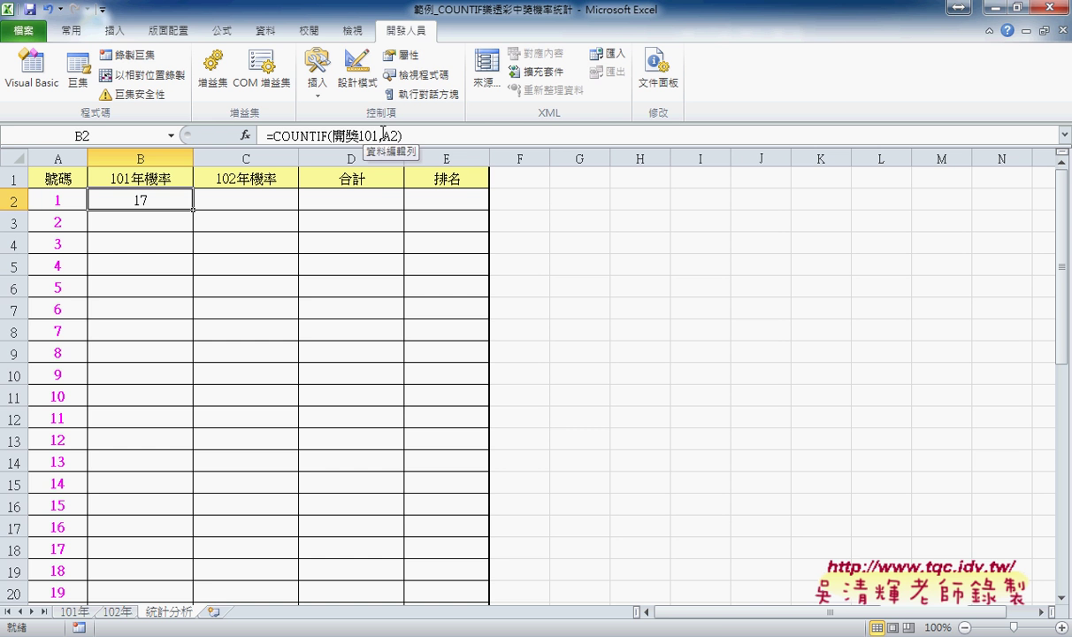
Fill the counts down to row 20, then append a pasted COUNTIF divisor to B2
double_click(194, 210)
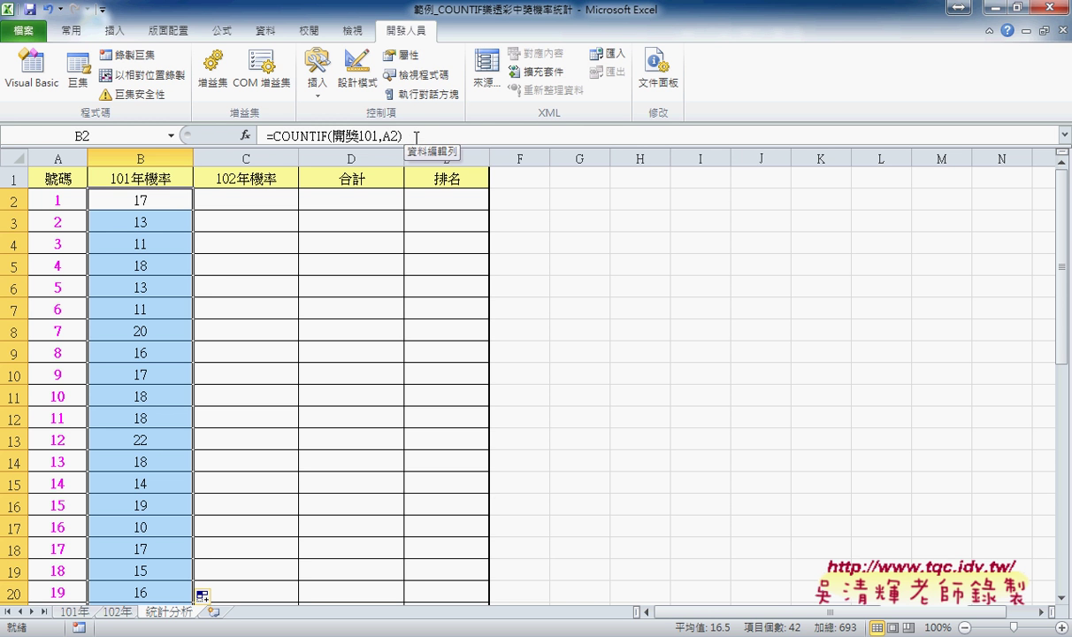
left_click_drag(416, 139, 289, 144)
key("ctrl+c")
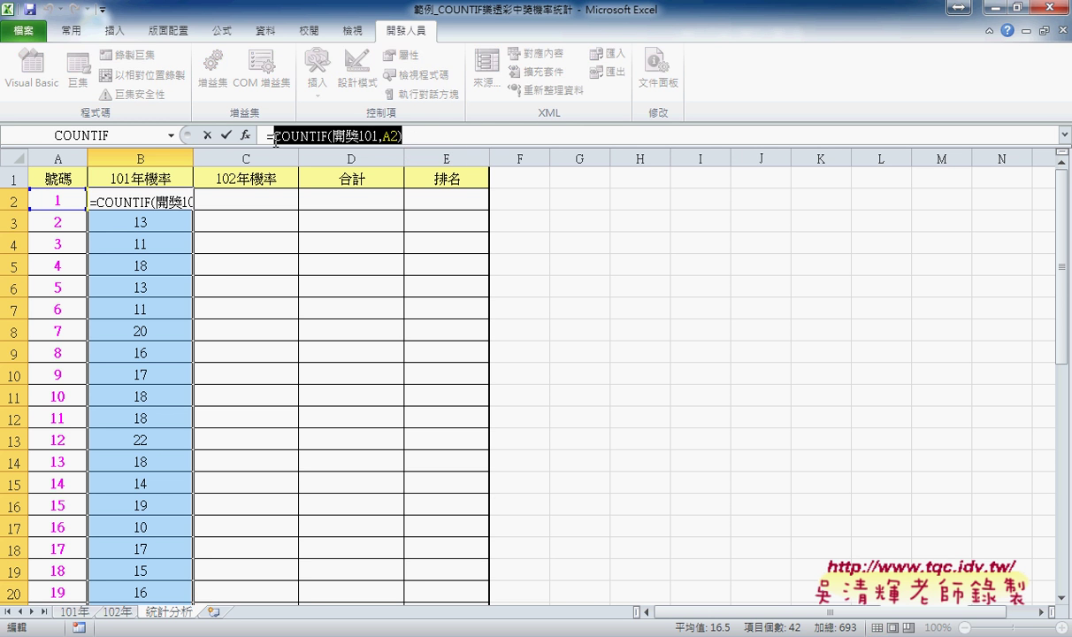
left_click(426, 134)
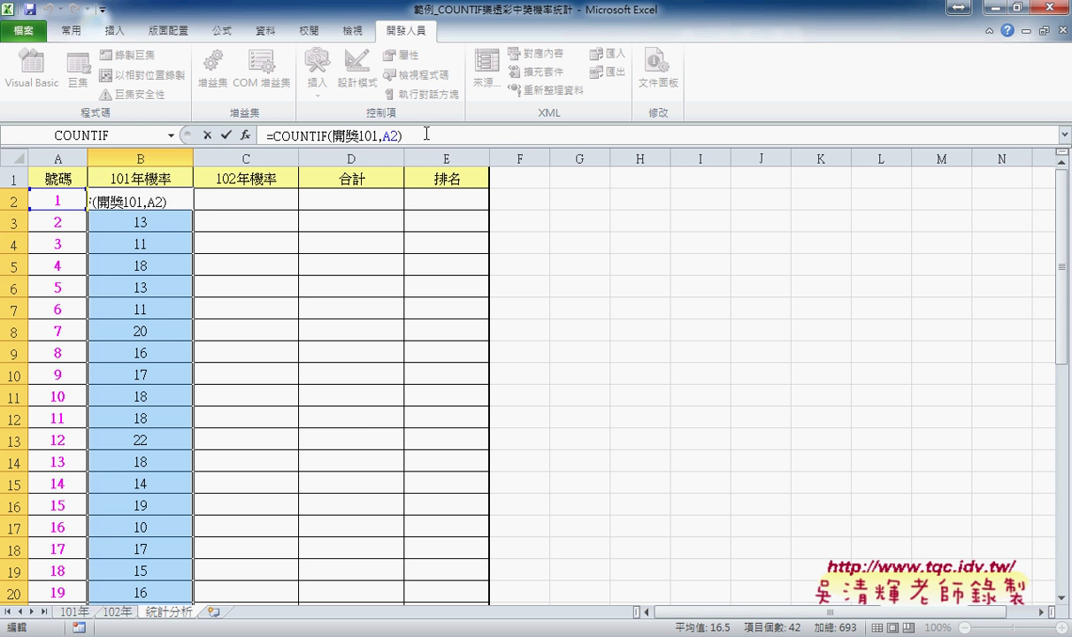
type("/")
key("ctrl+v")
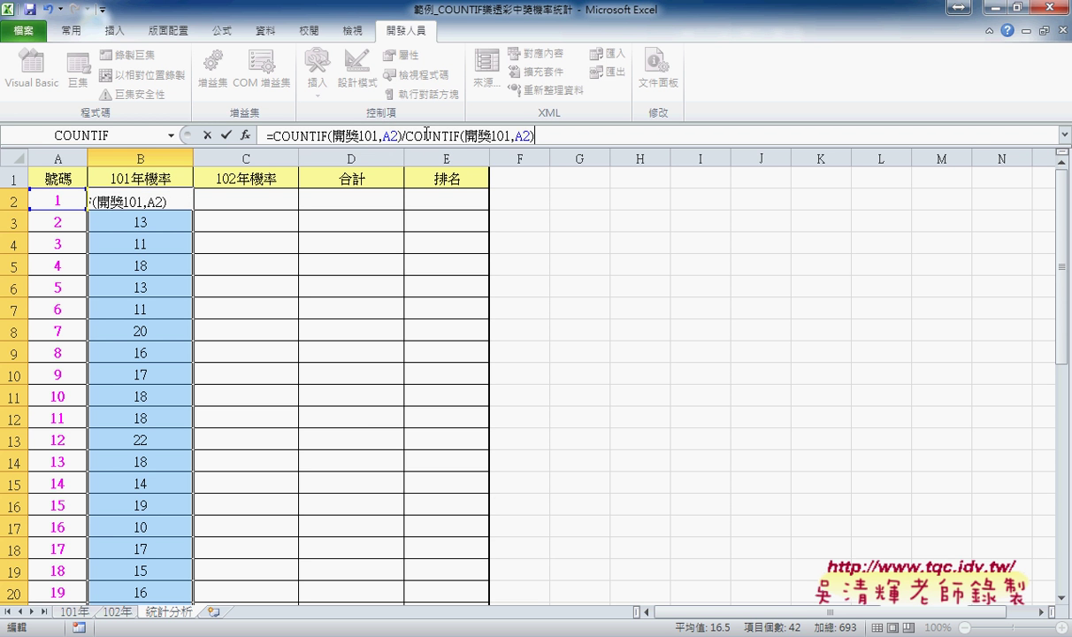
key("Left")
Turn the divisor into COUNT(開獎101) so B2 shows 0.024531025
key("shift+Left")
key("shift+Left")
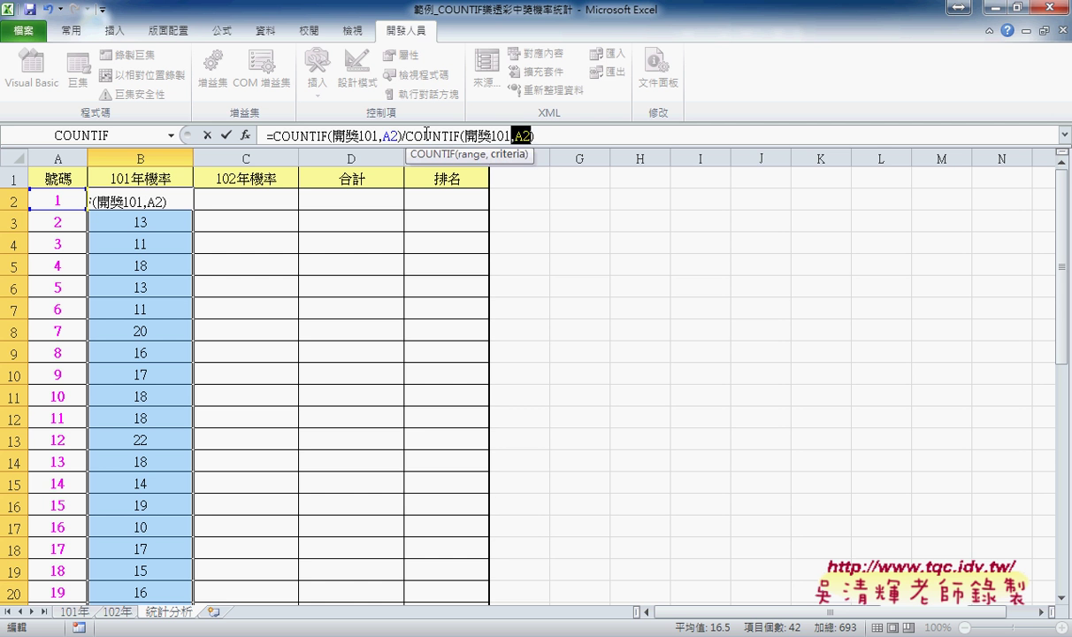
key("Delete")
key("Left")
key("Left")
key("Left")
key("Left")
key("Left")
key("Left")
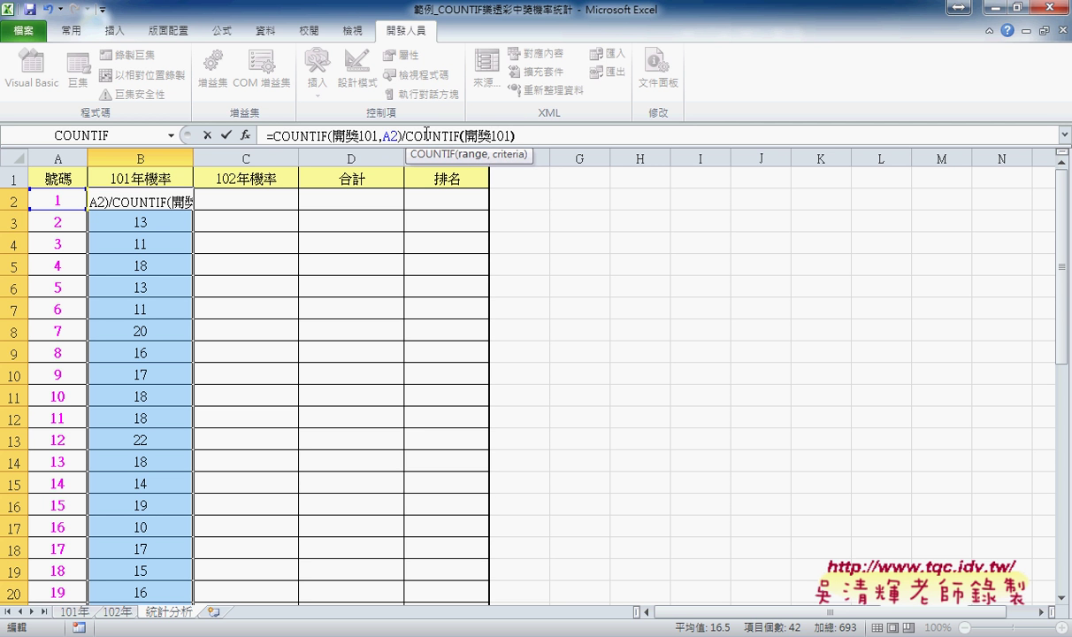
key("BackSpace")
key("Delete")
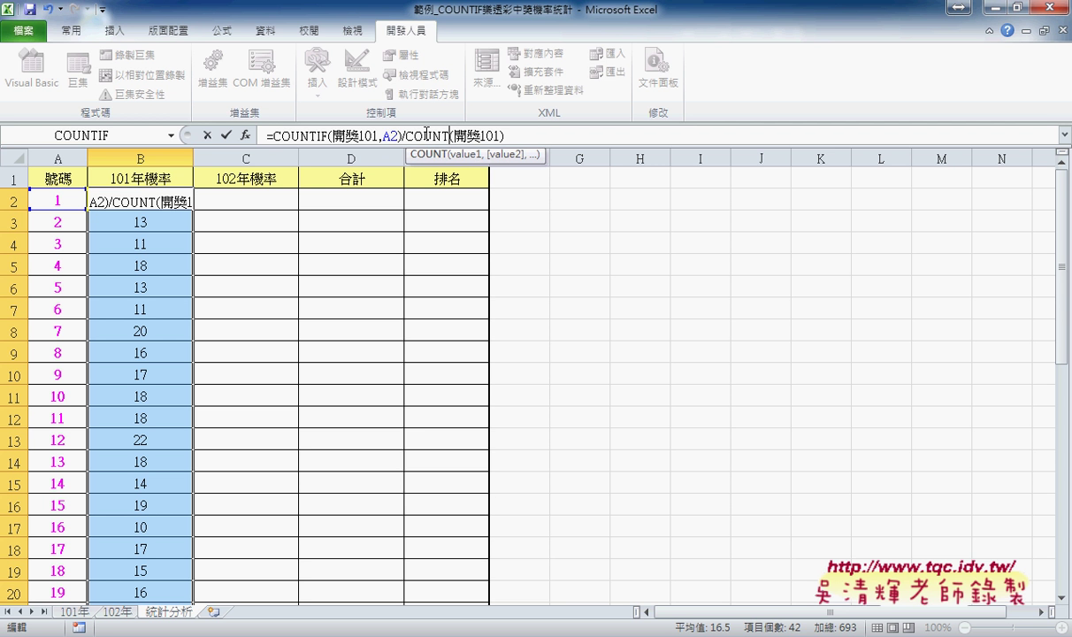
type("A")
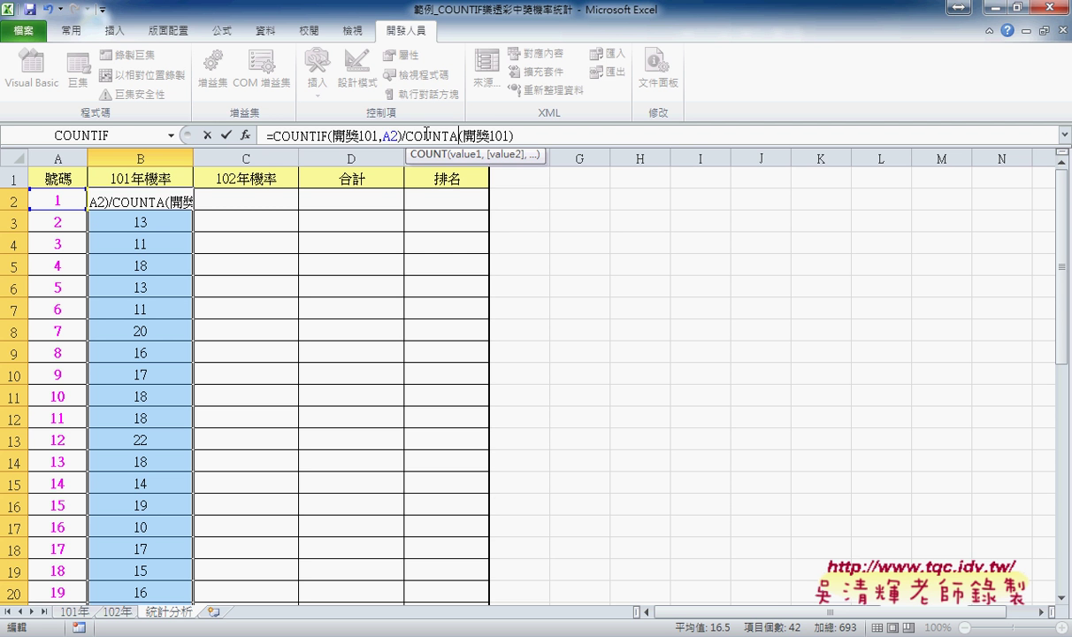
key("BackSpace")
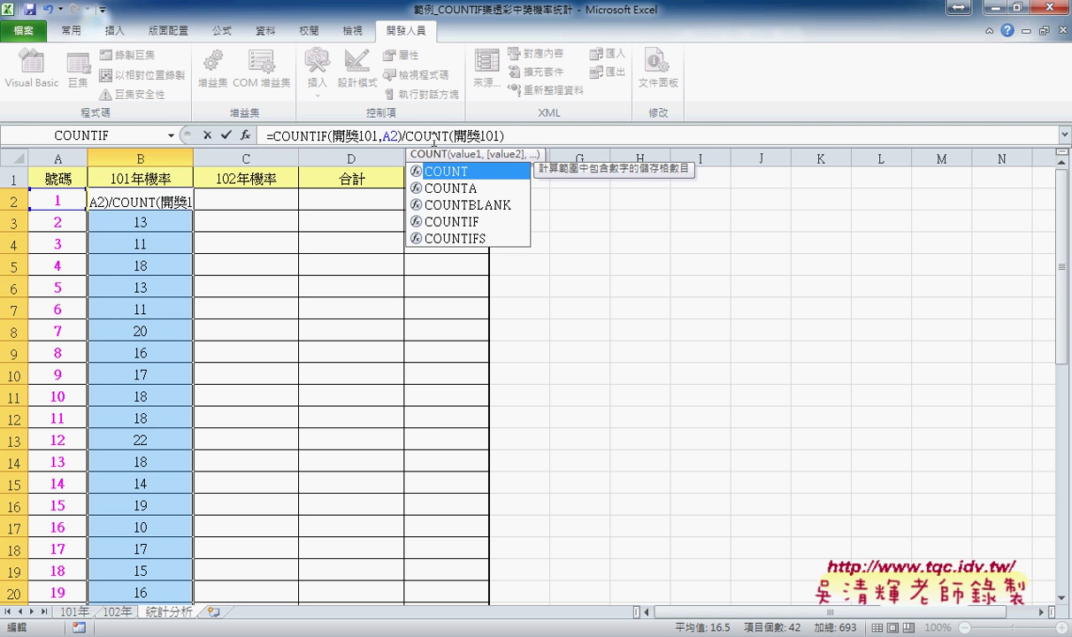
left_click_drag(404, 138, 504, 137)
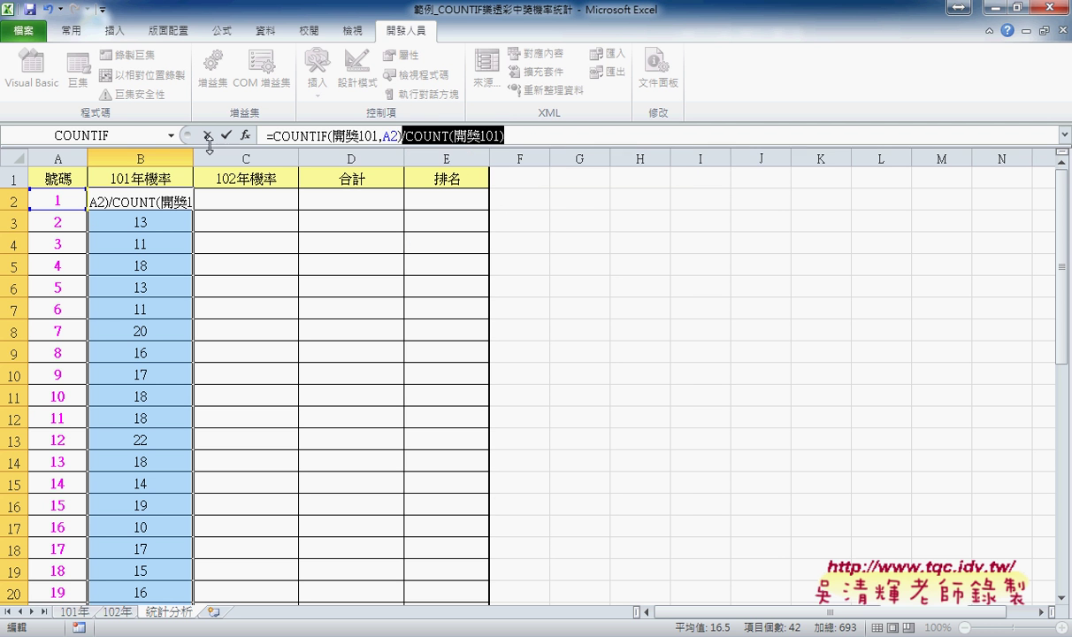
key("Return")
Fill the frequency formula down to B20 and show column B to four decimals (0.0245)
left_click(182, 199)
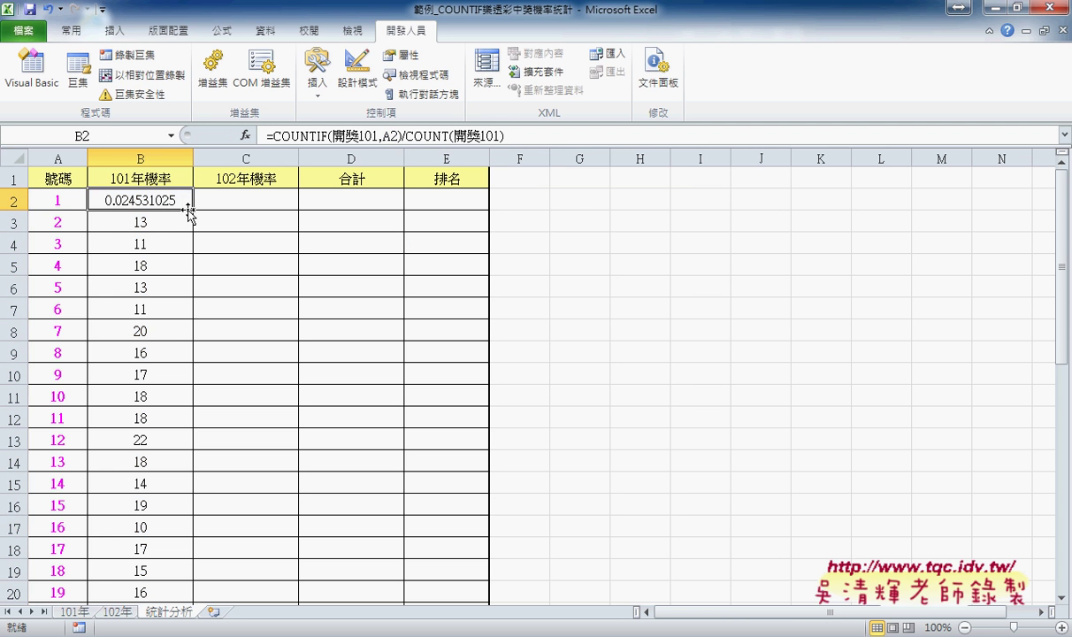
double_click(191, 210)
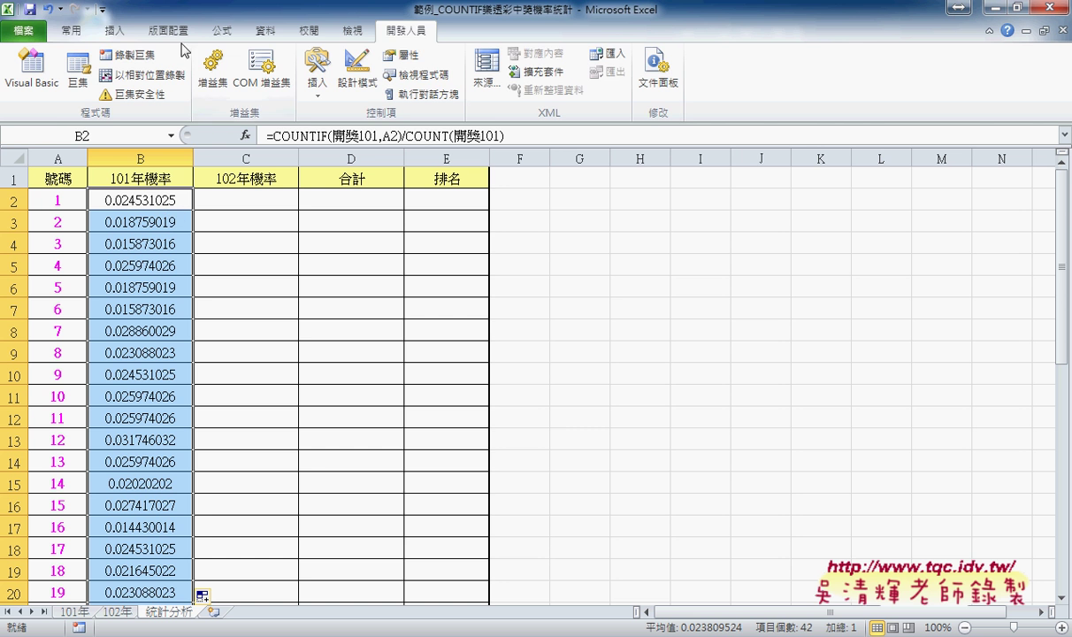
left_click(89, 32)
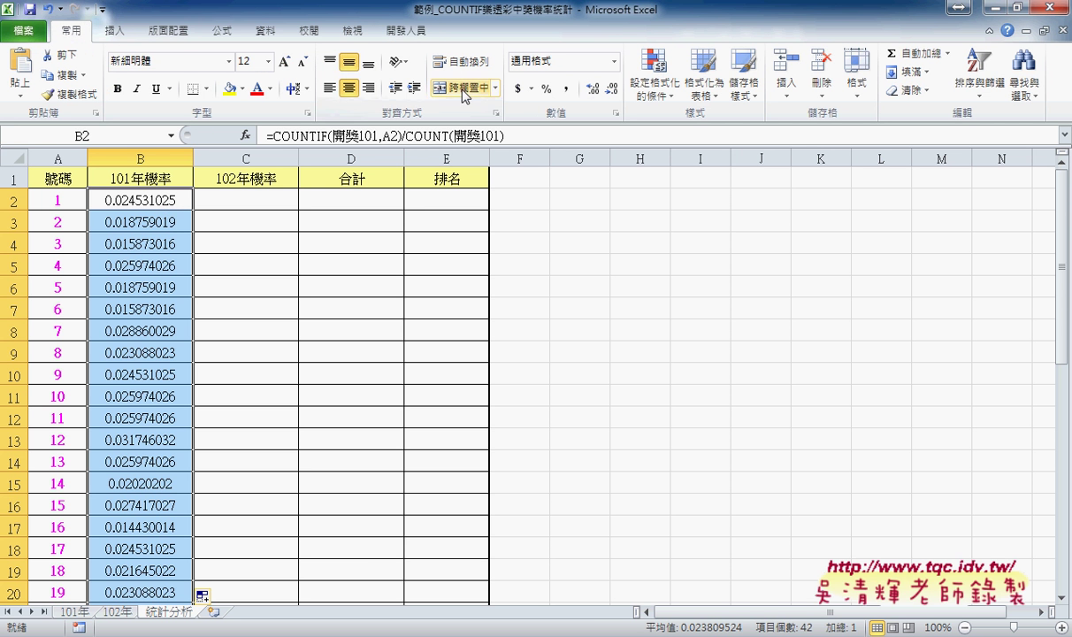
left_click(612, 90)
left_click(612, 90)
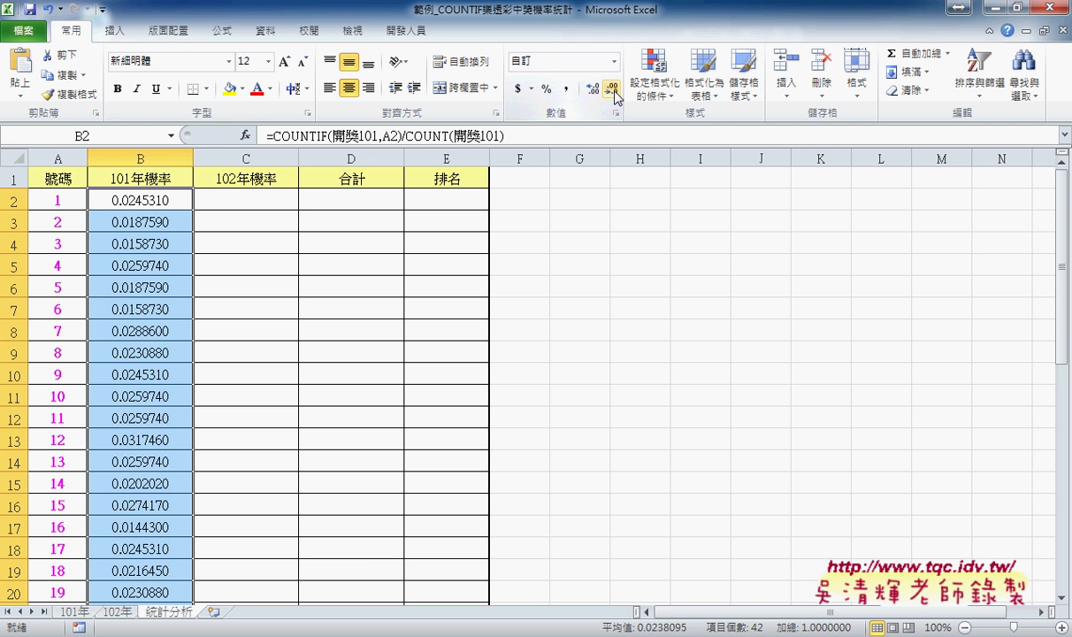
left_click(613, 90)
left_click(612, 91)
left_click(612, 90)
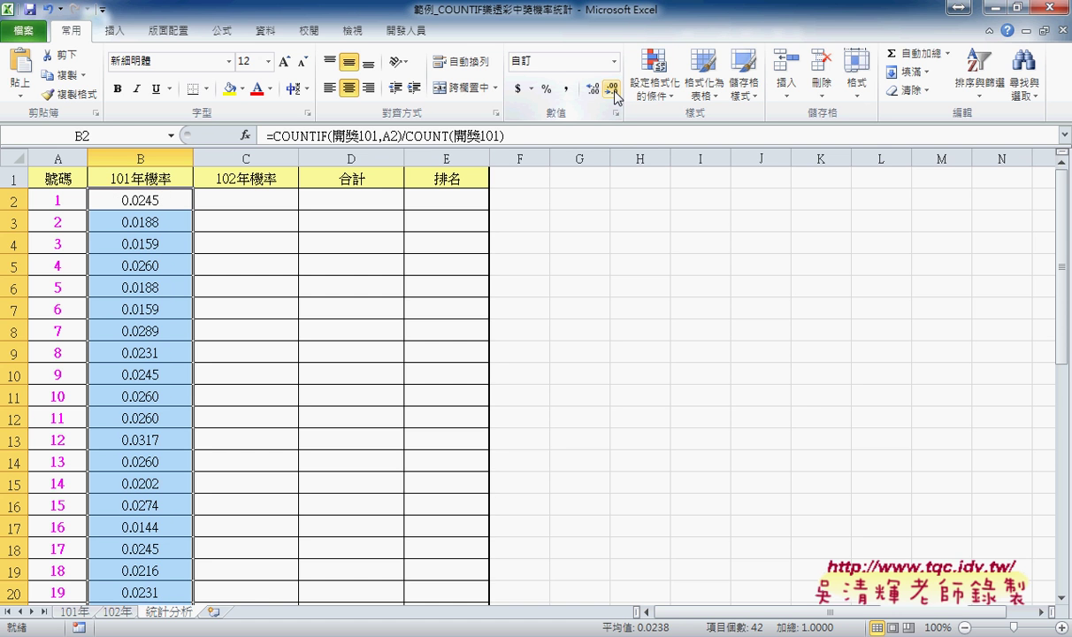